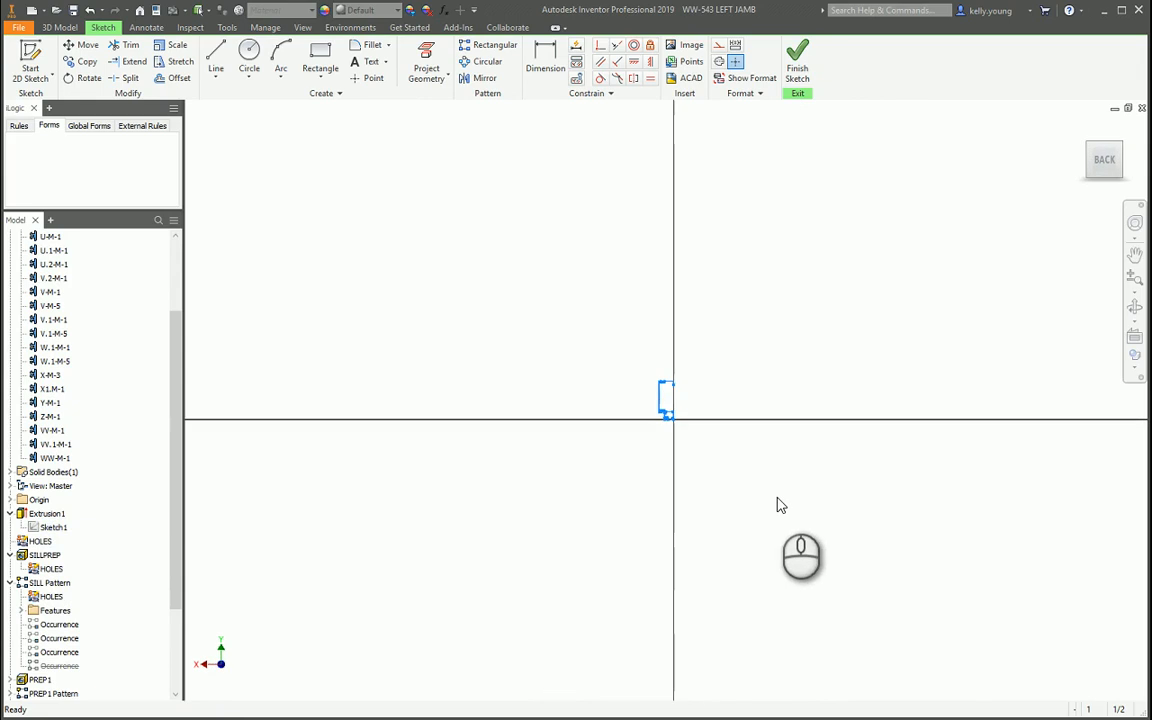
# Show all degrees of freedom of the jamb profile in Sketch1 and hide them again.
pyautogui.click(777, 499)
pyautogui.scroll(-8, 670, 408)
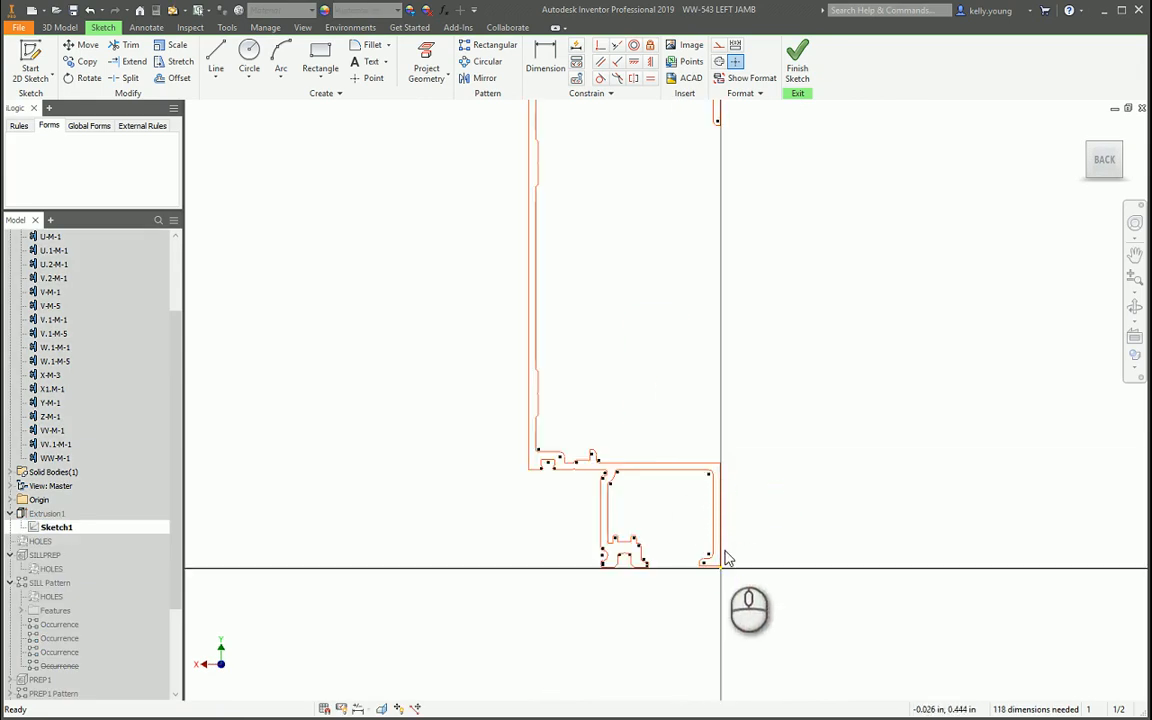
pyautogui.scroll(4, 720, 560)
pyautogui.scroll(-3, 728, 525)
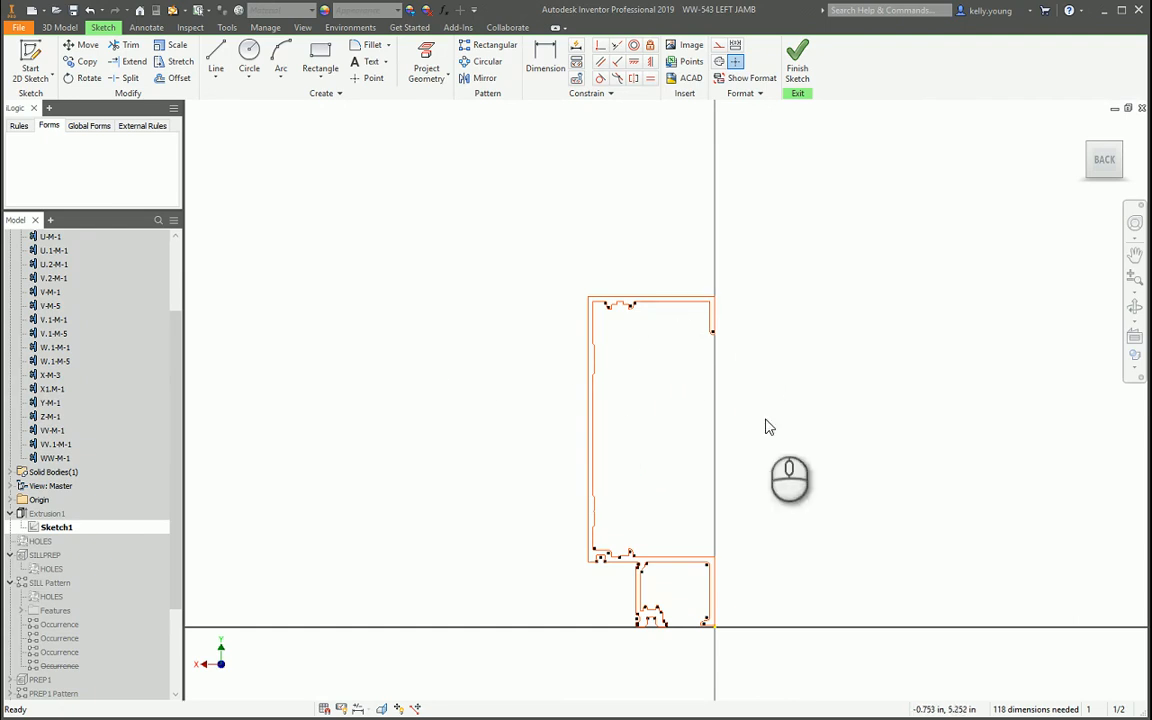
pyautogui.rightClick(753, 368)
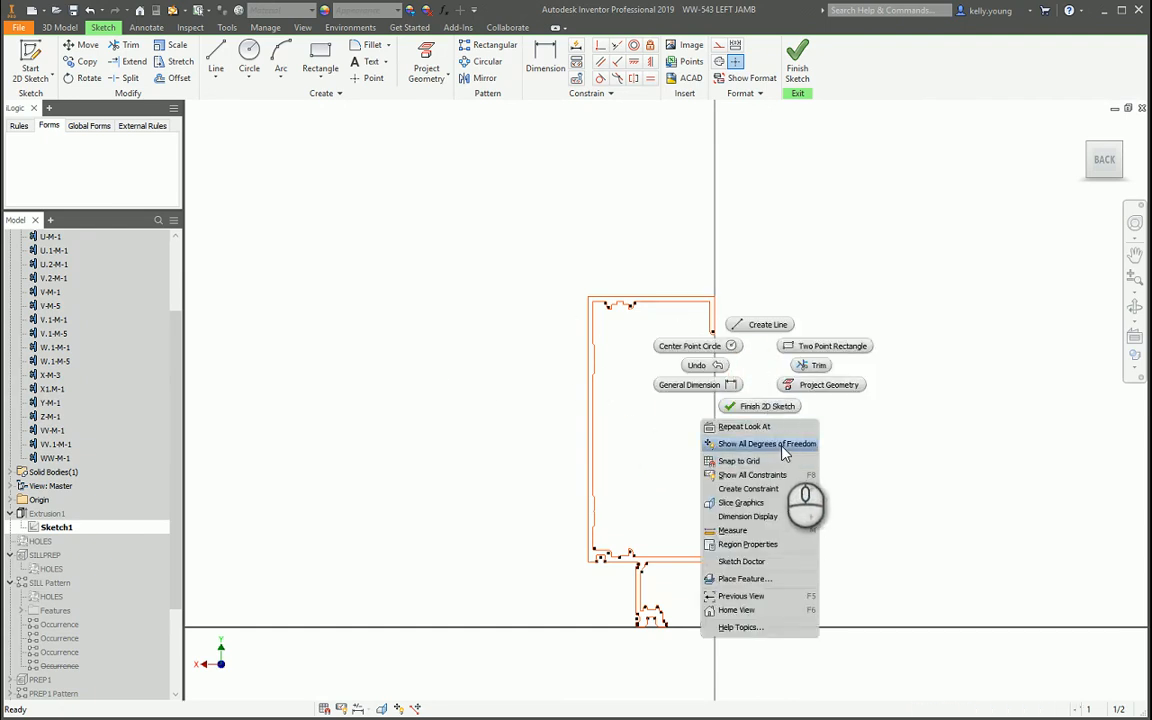
pyautogui.click(786, 443)
pyautogui.rightClick(809, 416)
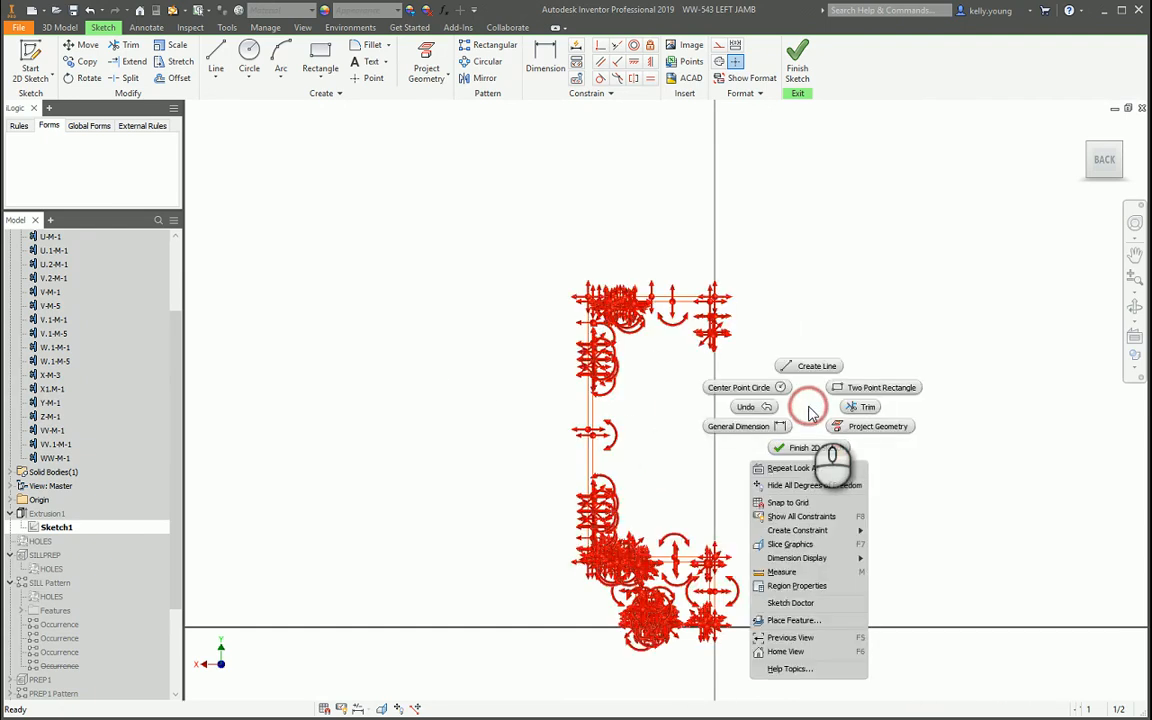
pyautogui.click(840, 485)
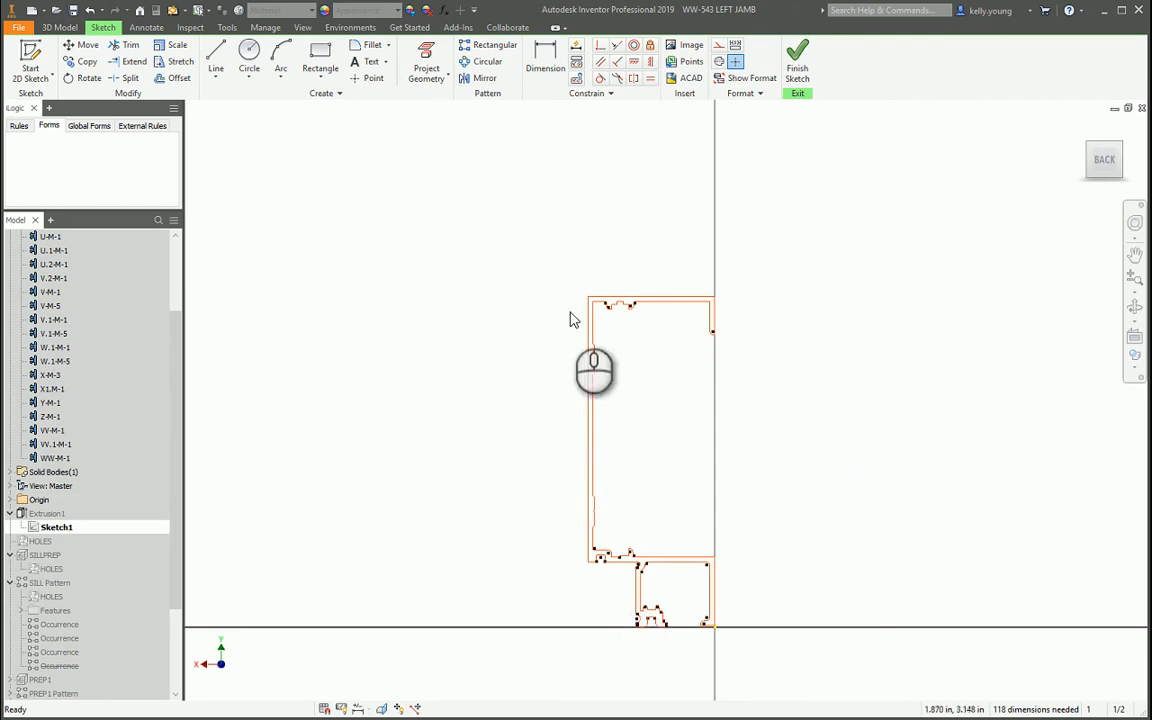
# Create a sketch block from the entire jamb profile, leaving out the projected geometry.
pyautogui.moveTo(490, 209)
pyautogui.mouseDown()
pyautogui.moveTo(538, 405)
pyautogui.moveTo(812, 649)
pyautogui.mouseUp()
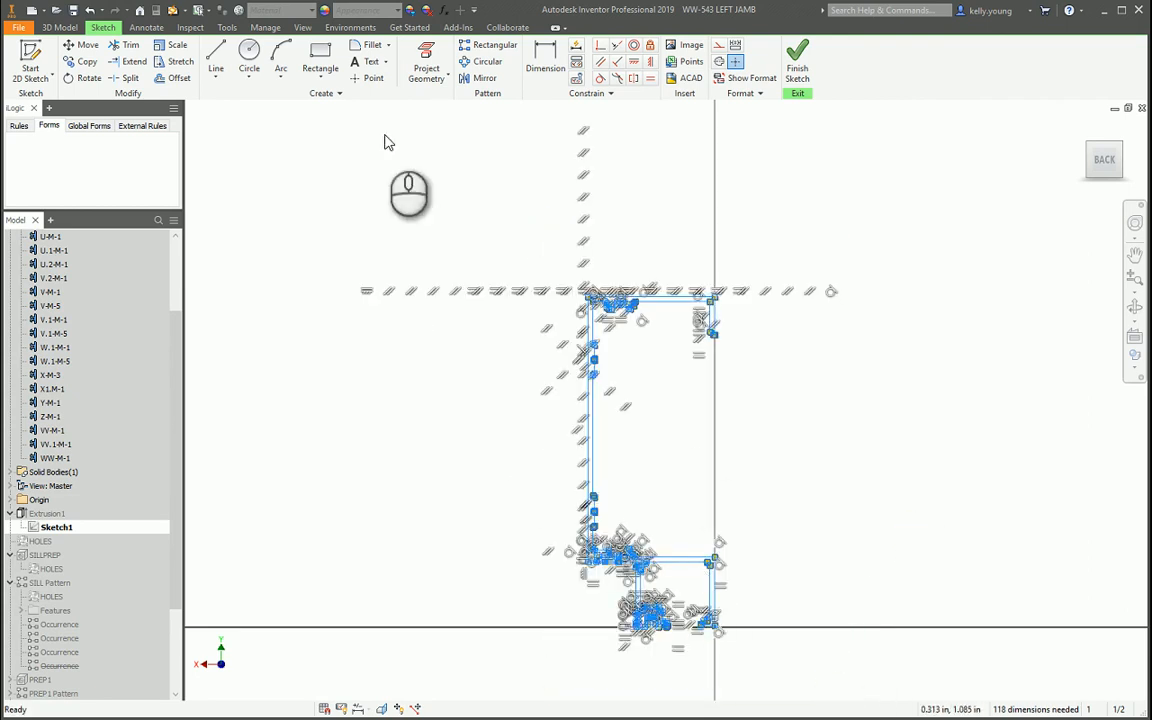
pyautogui.click(321, 93)
pyautogui.click(244, 113)
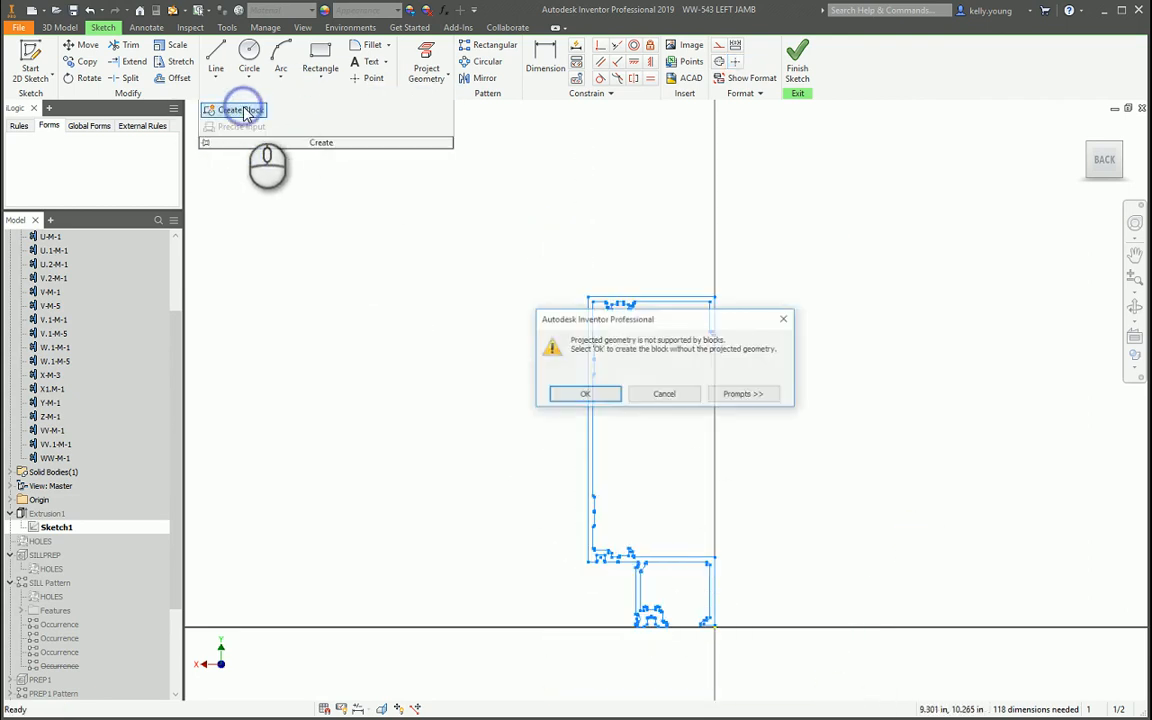
pyautogui.click(586, 391)
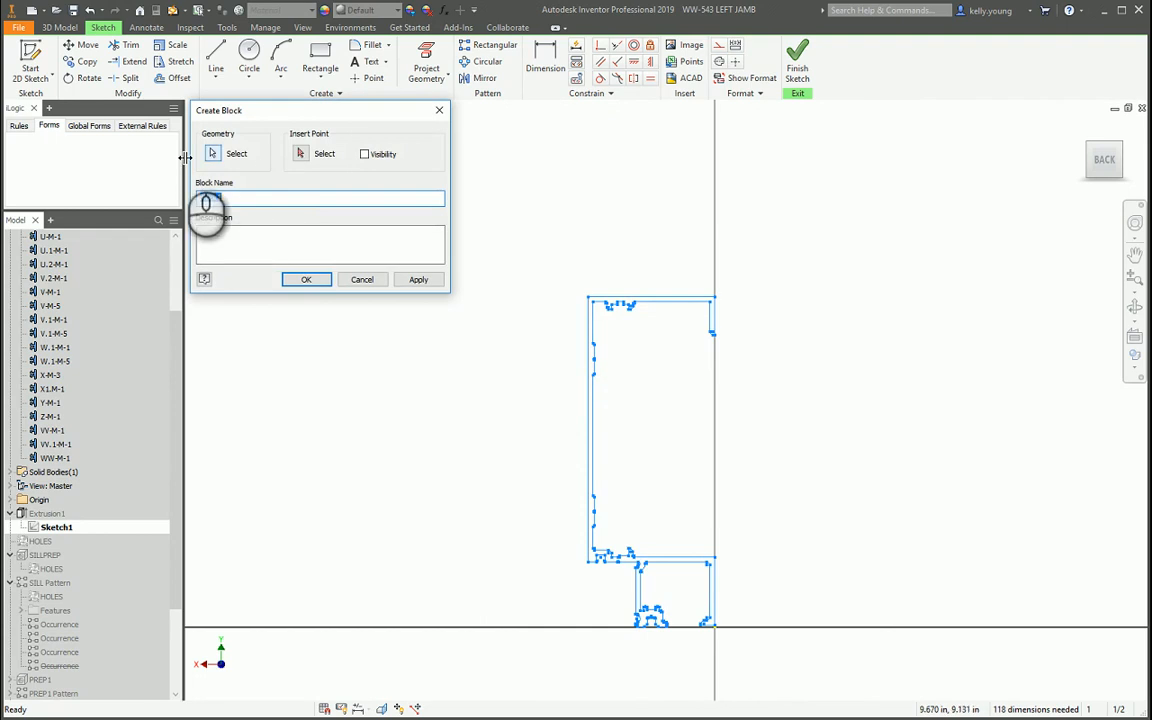
pyautogui.click(306, 280)
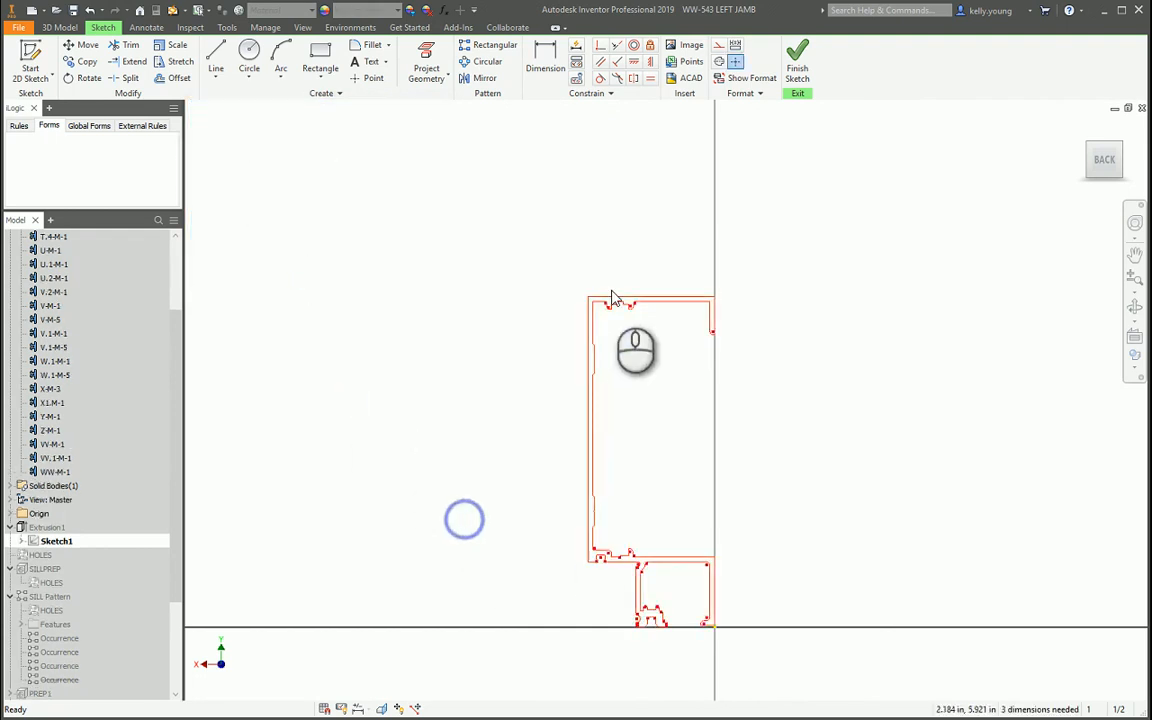
# Try moving the profile block away from the origin and undo the move.
pyautogui.moveTo(698, 298); pyautogui.dragTo(497, 186)
pyautogui.hotkey('ctrl', 'z')
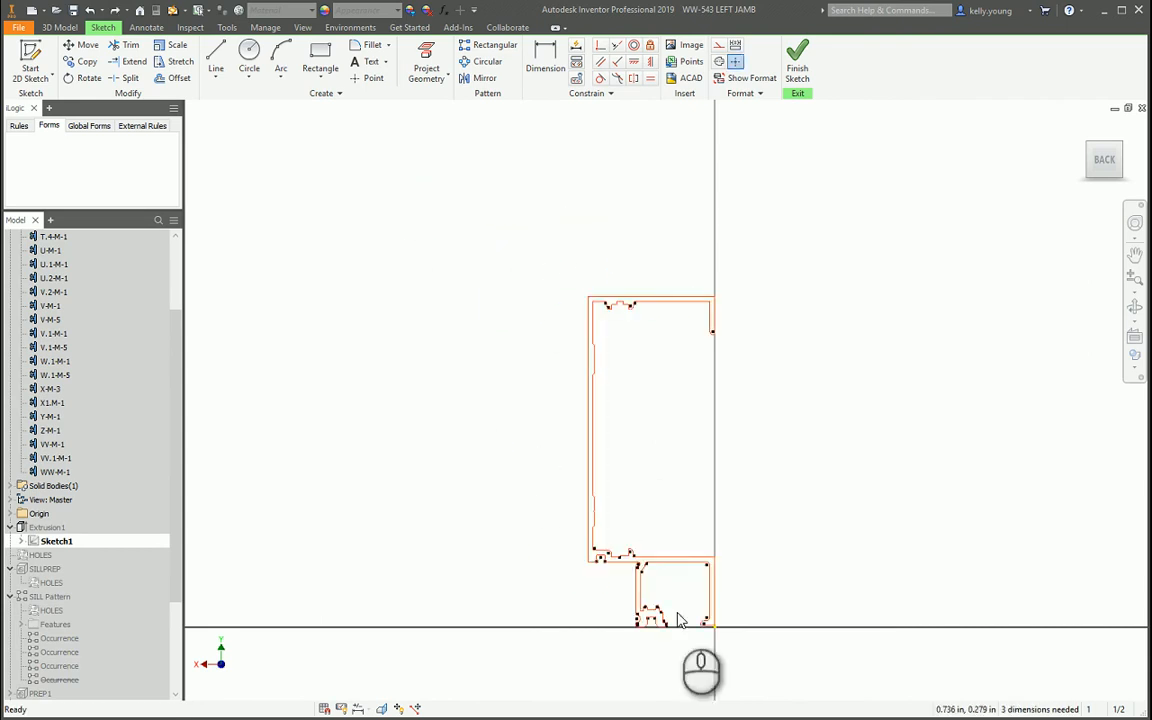
# Expand the Origin folder and examine the gap between the profile's lower corner and the sketch origin.
pyautogui.scroll(5, 703, 630)
pyautogui.scroll(3, 703, 630)
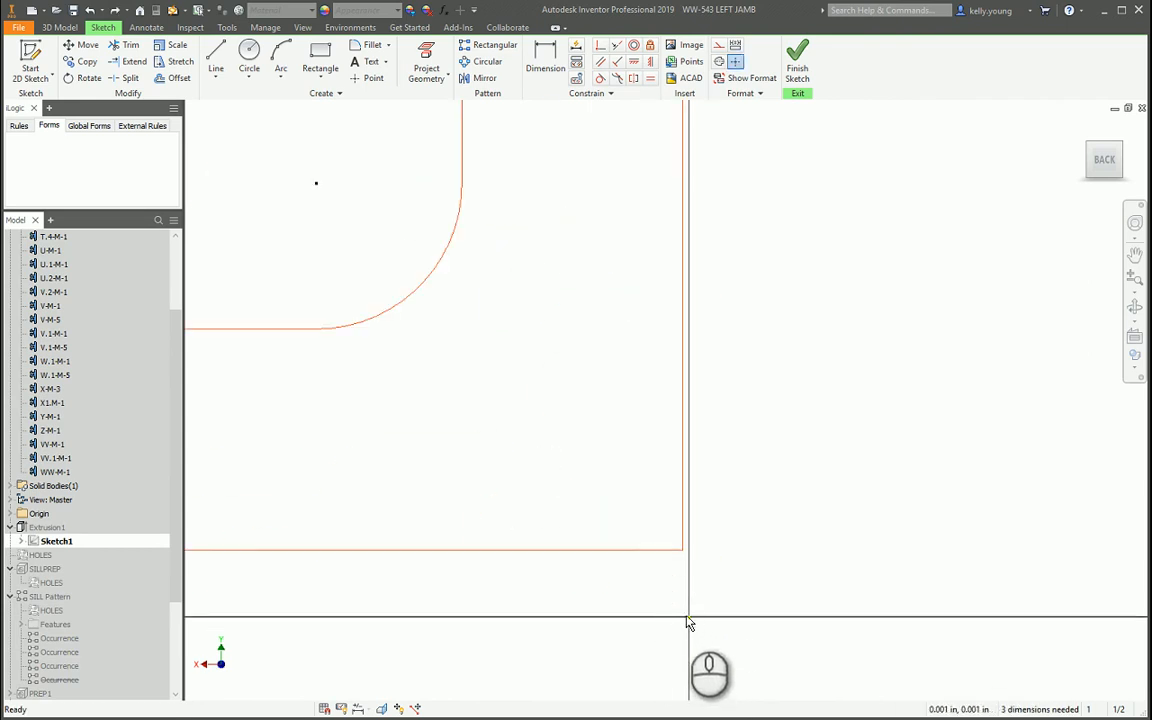
pyautogui.scroll(5, 66, 300)
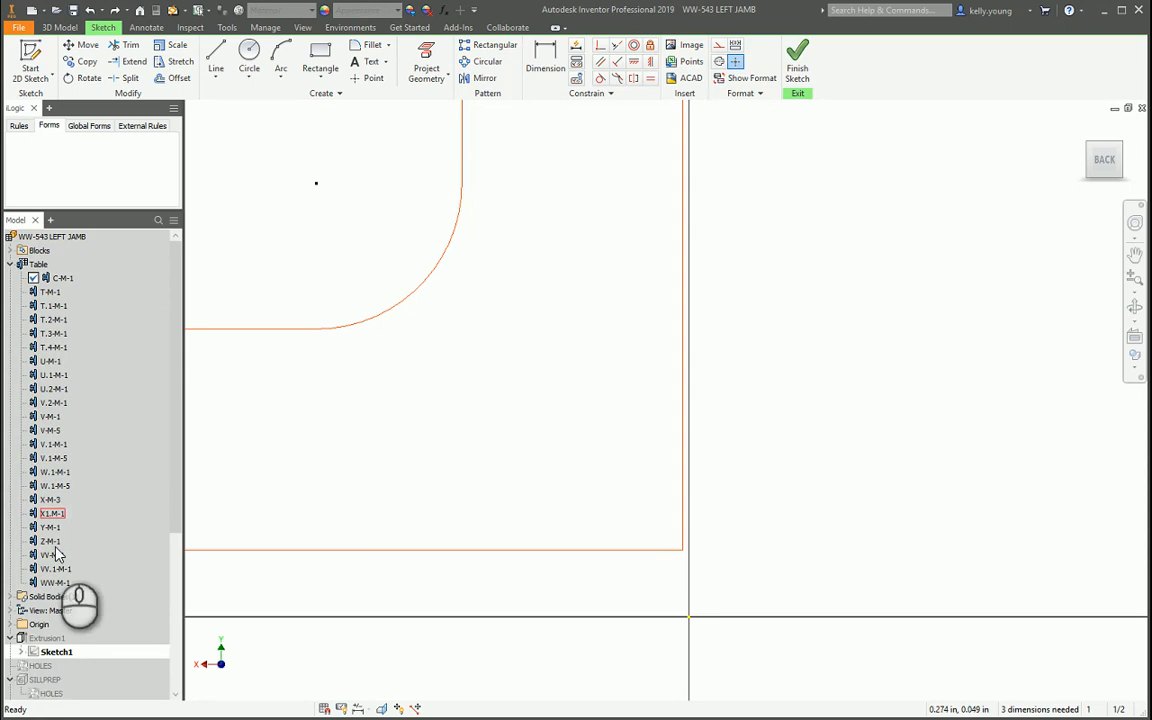
pyautogui.click(12, 624)
pyautogui.scroll(-3, 690, 352)
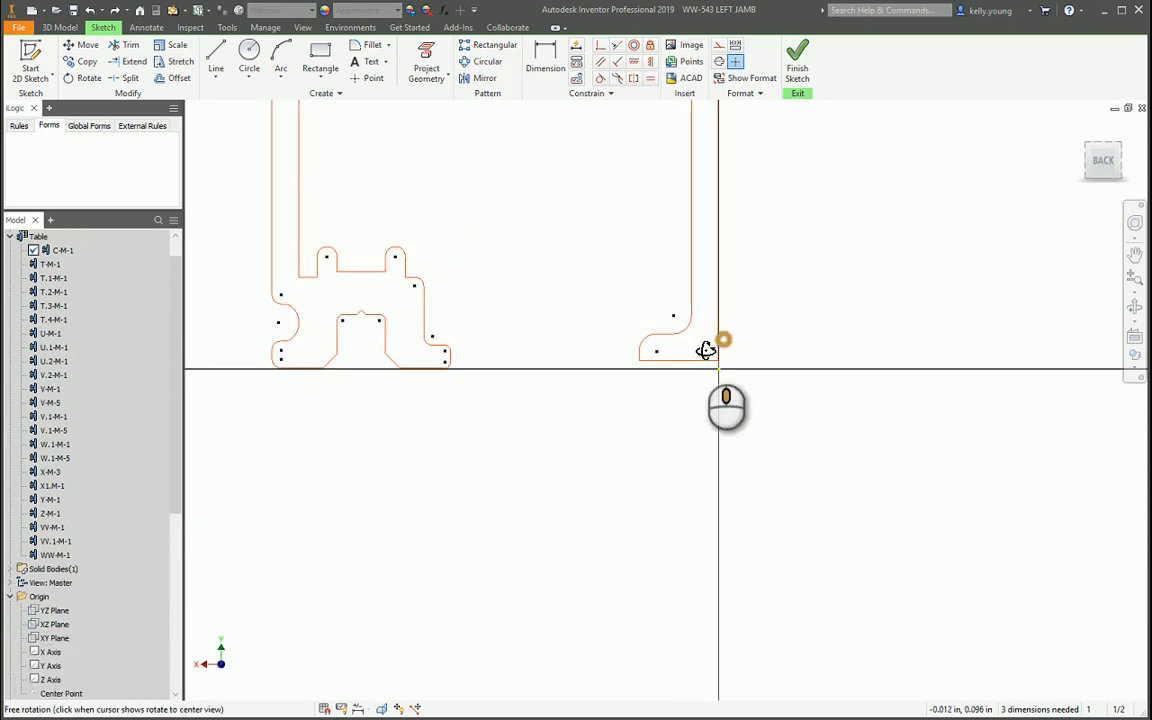
pyautogui.moveTo(707, 350)
pyautogui.keyDown('shift'); pyautogui.mouseDown(button='middle')
pyautogui.moveTo(560, 442)
pyautogui.moveTo(720, 470)
pyautogui.mouseUp(button='middle'); pyautogui.keyUp('shift')
pyautogui.scroll(-3, 720, 468)
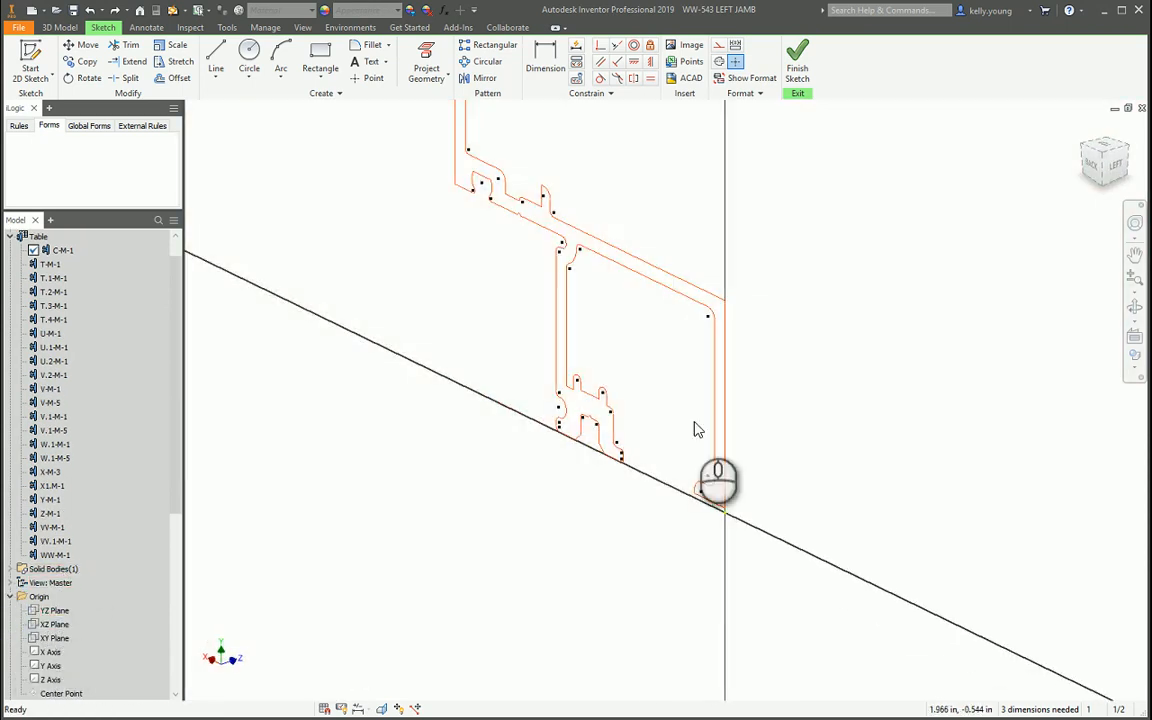
pyautogui.scroll(-3, 655, 430)
pyautogui.moveTo(655, 430); pyautogui.dragTo(470, 476, button='middle')
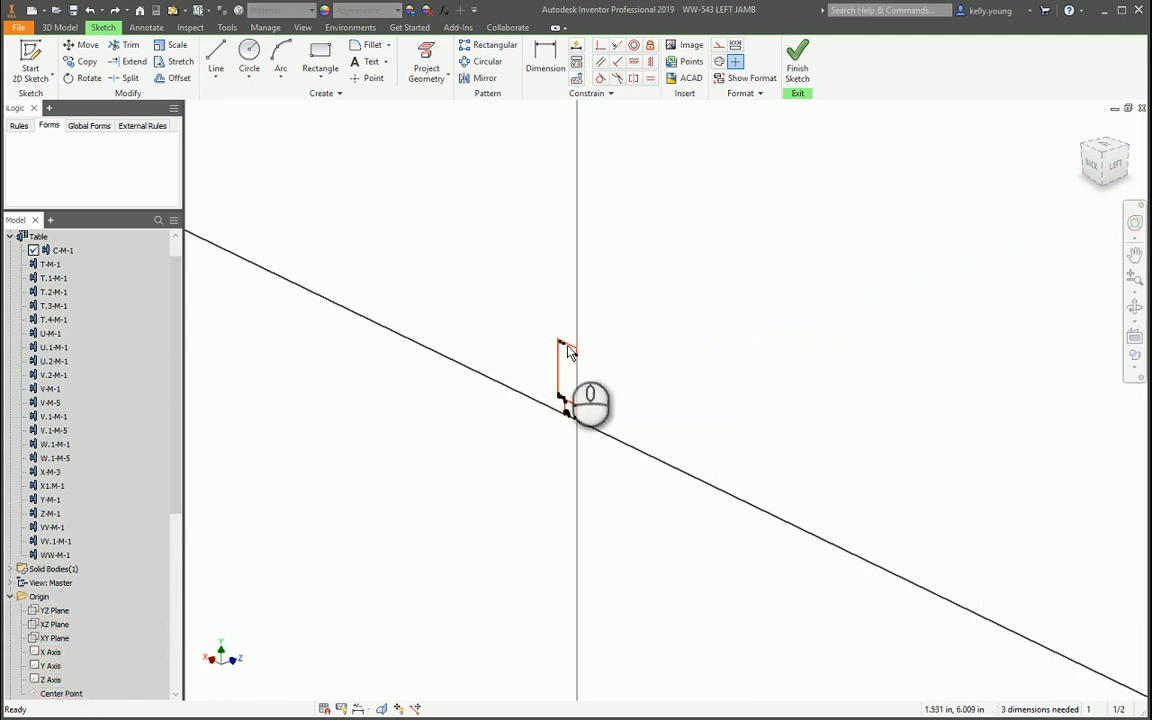
pyautogui.click(797, 62)
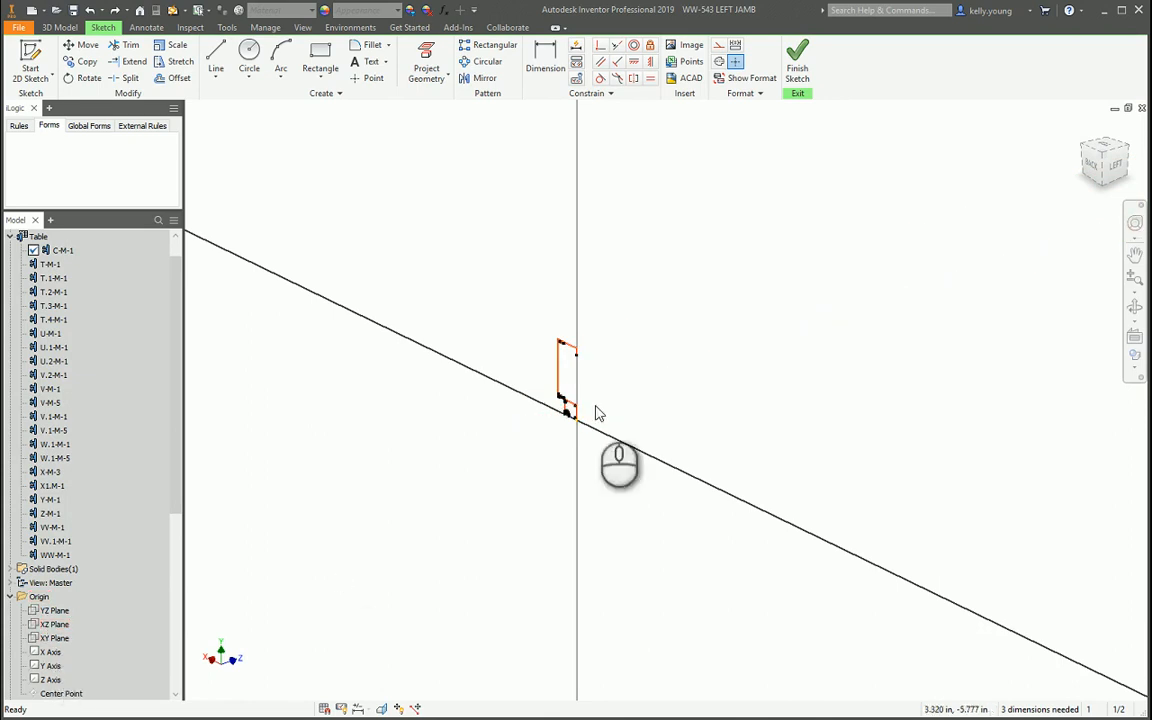
# From the back view, check the offset between the profile's lower corner edges and the sketch origin with the Dimension tool.
pyautogui.click(1098, 162)
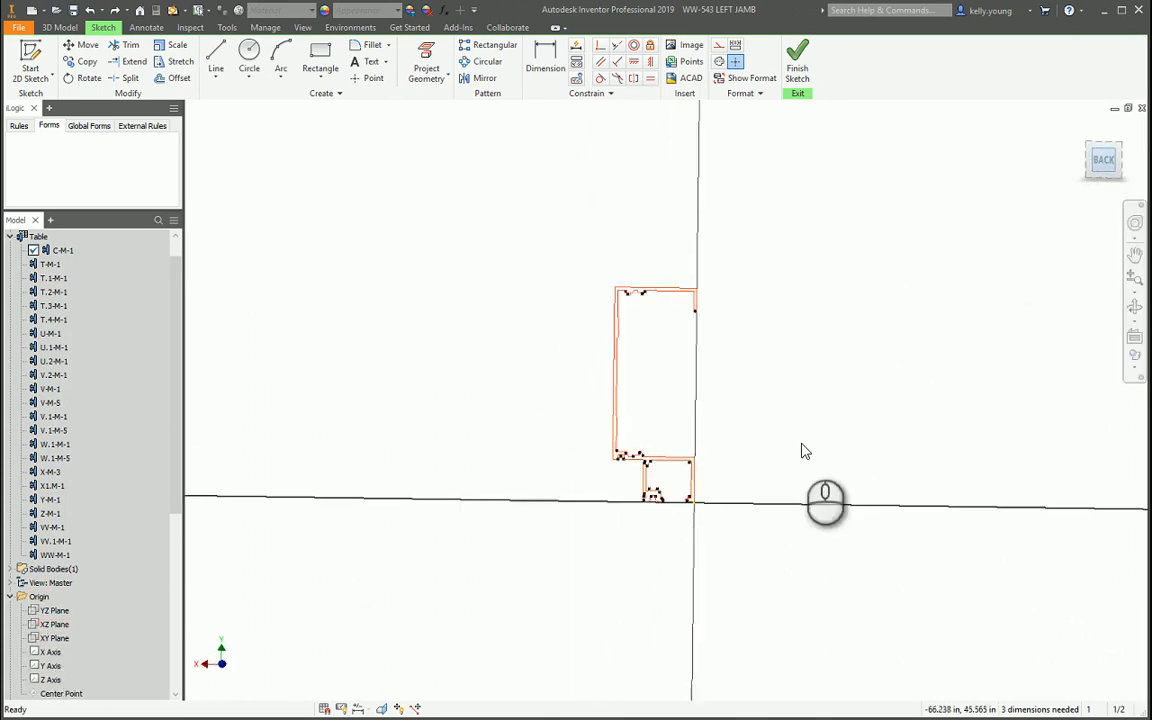
pyautogui.scroll(8, 690, 535)
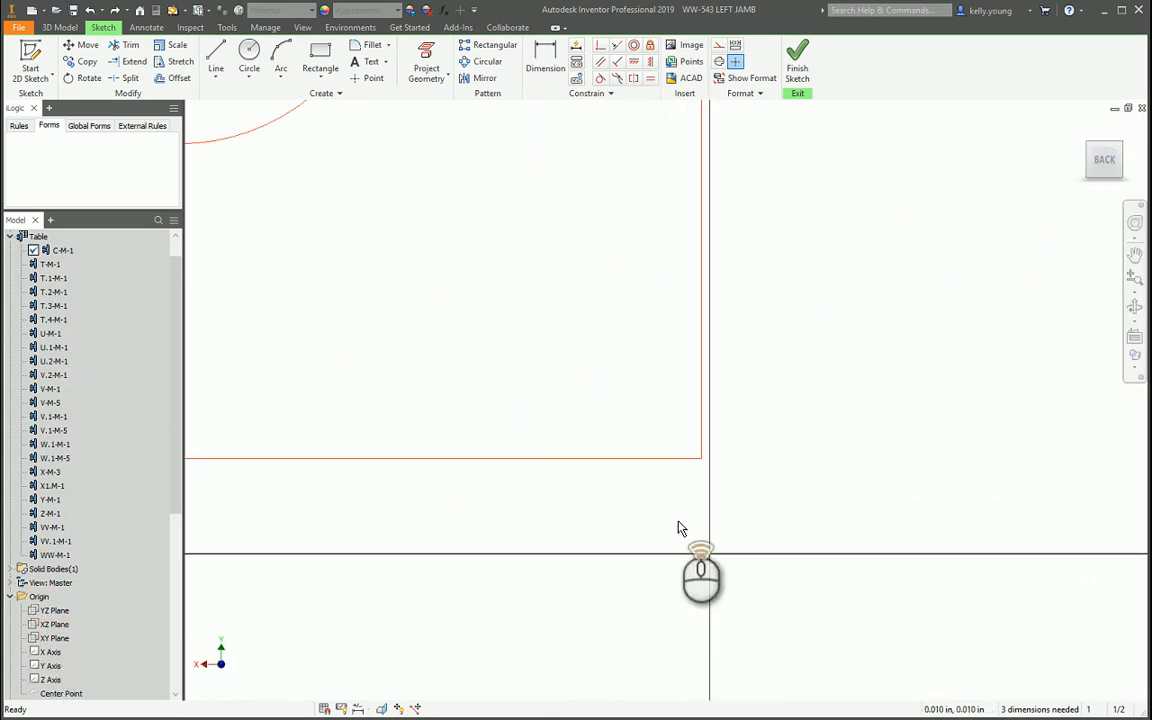
pyautogui.press('d')
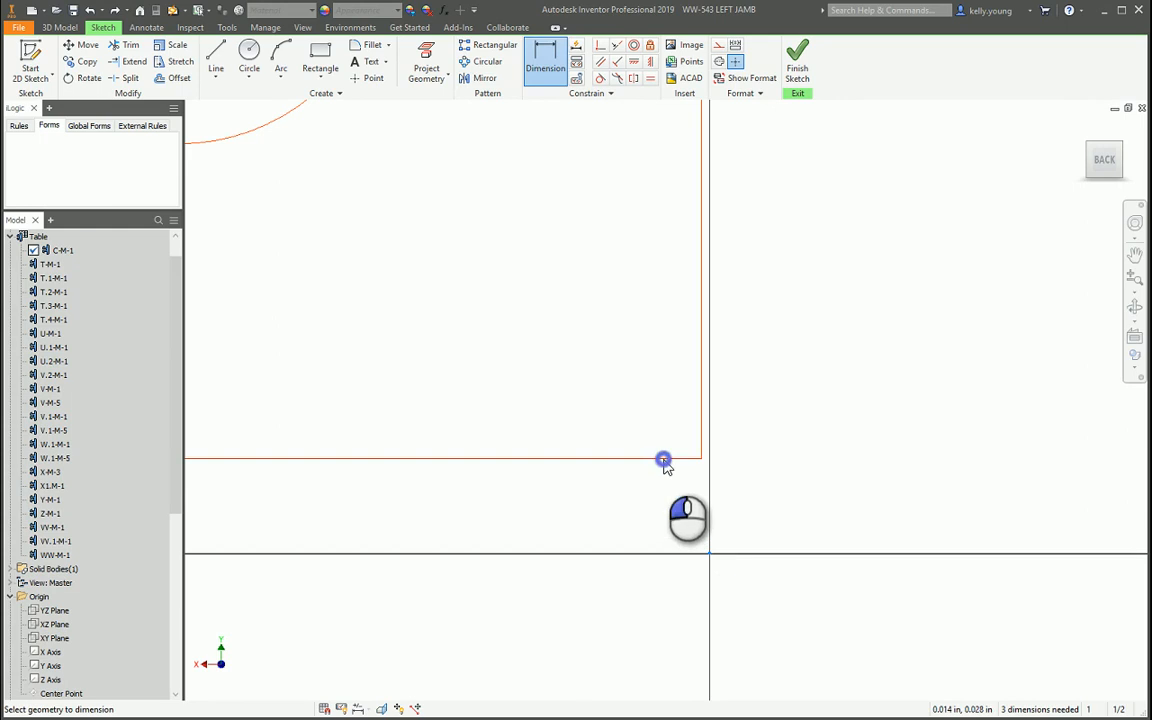
pyautogui.click(663, 460)
pyautogui.press('Escape')
pyautogui.press('d')
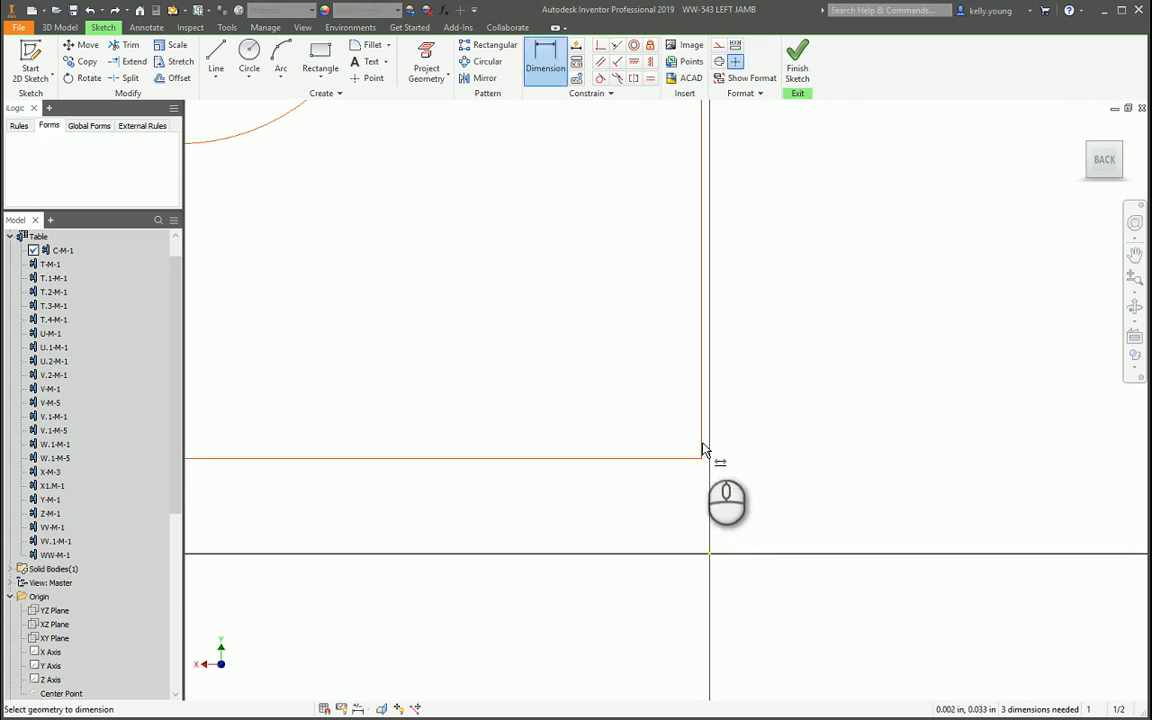
pyautogui.click(703, 440)
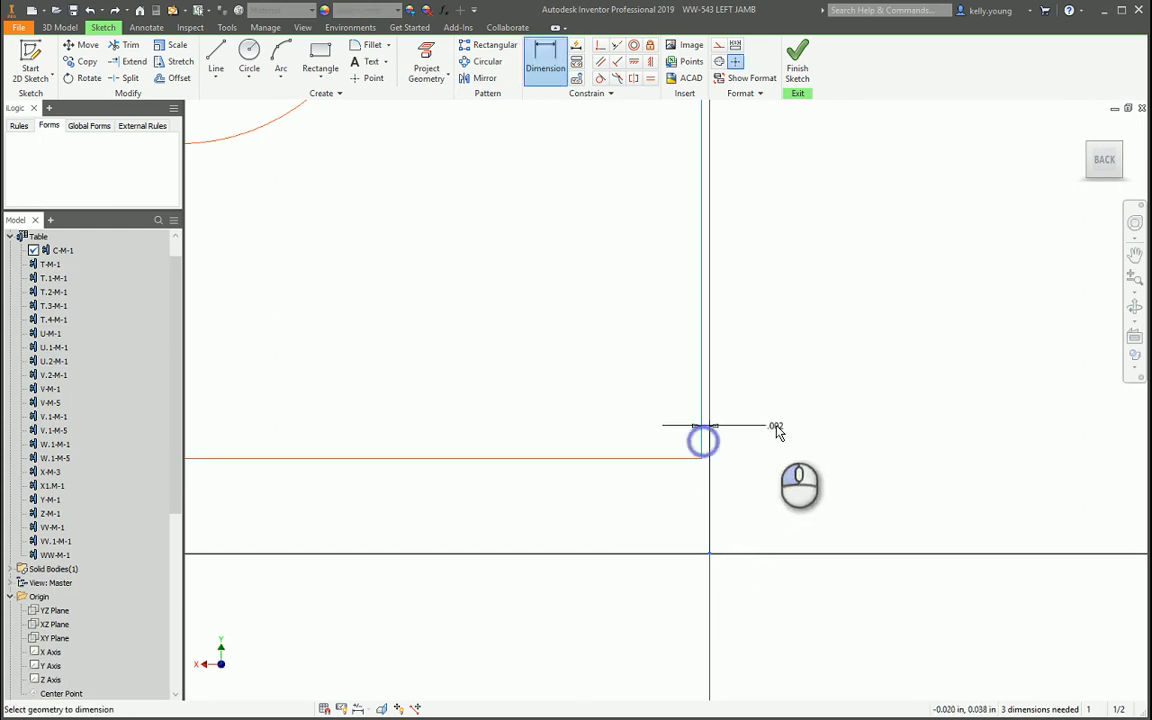
pyautogui.press('Escape')
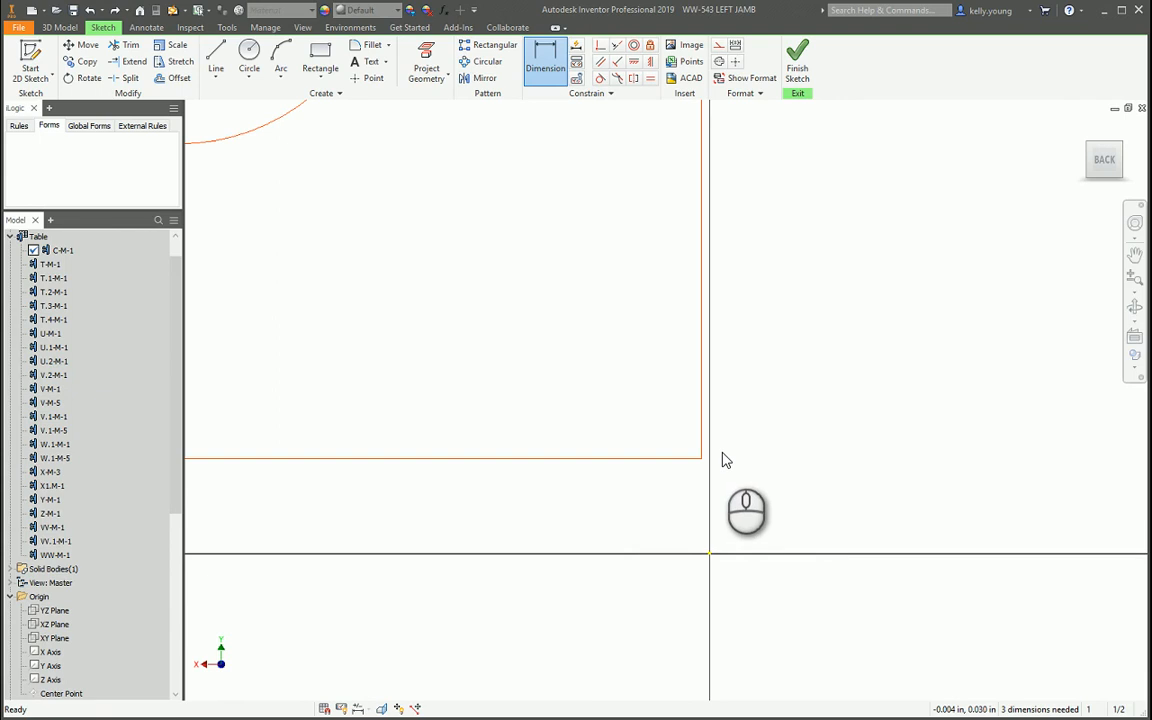
# Move the profile block up and away from the sketch origin so its lower corner is clear of both axes.
pyautogui.scroll(5, 782, 347)
pyautogui.scroll(-3, 772, 354)
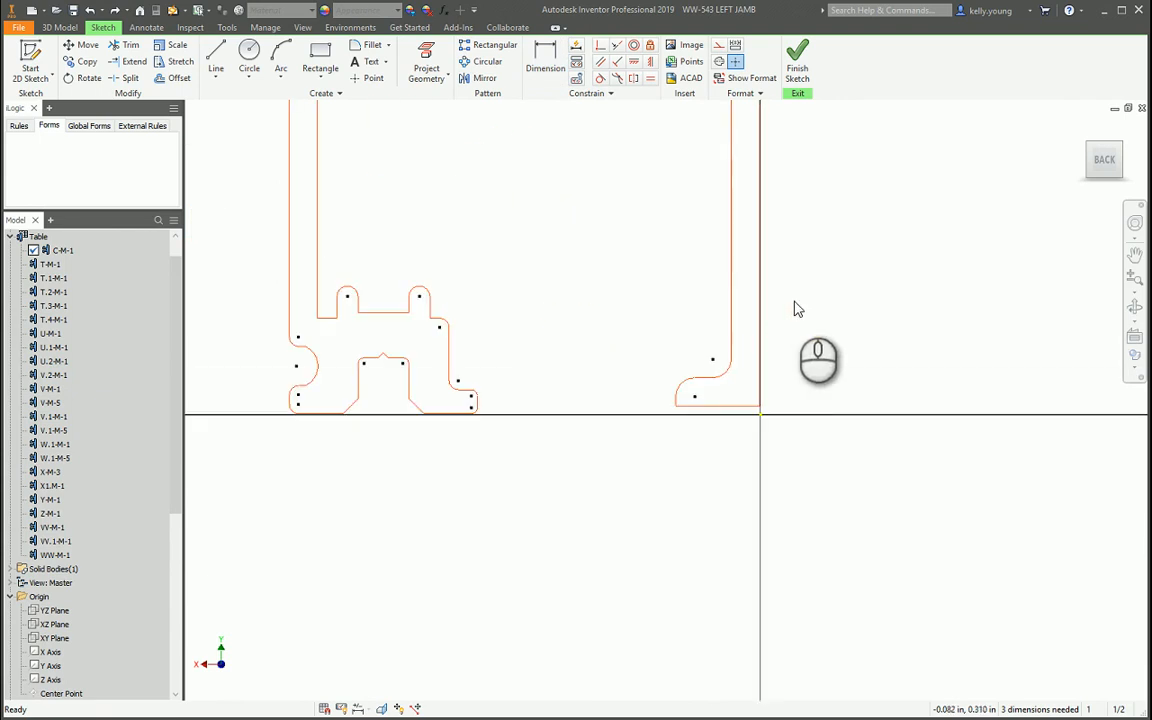
pyautogui.moveTo(773, 173); pyautogui.dragTo(645, 291, button='middle')
pyautogui.scroll(5, 718, 285)
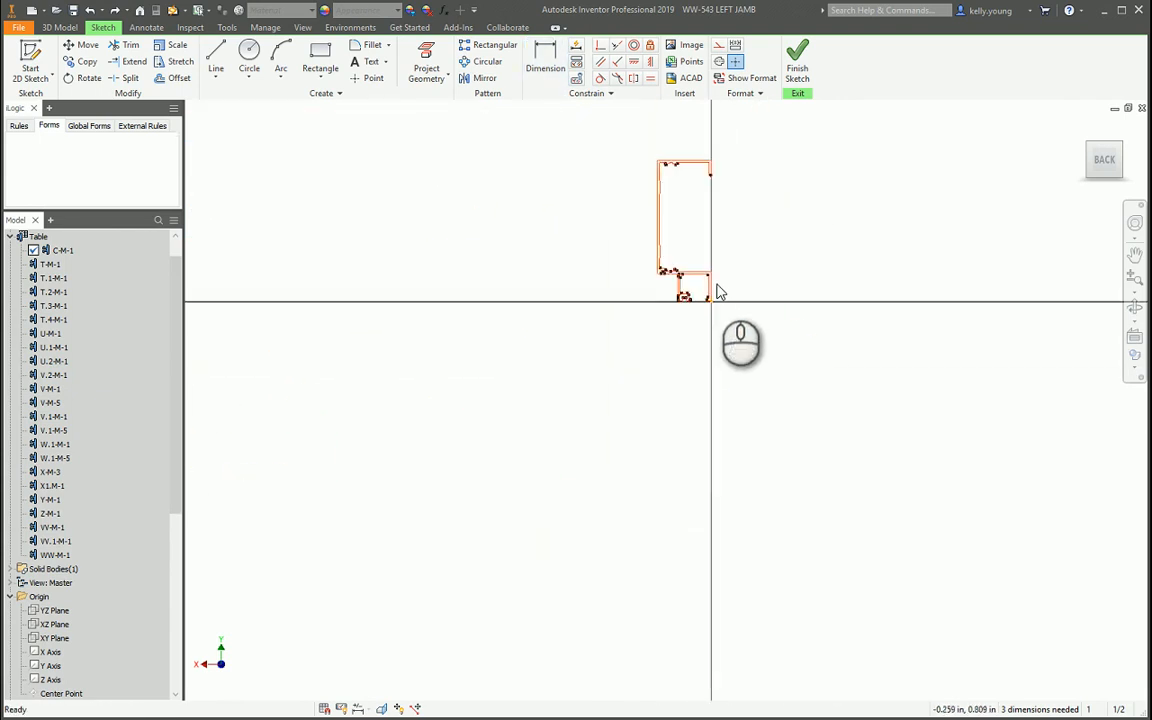
pyautogui.scroll(-4, 676, 316)
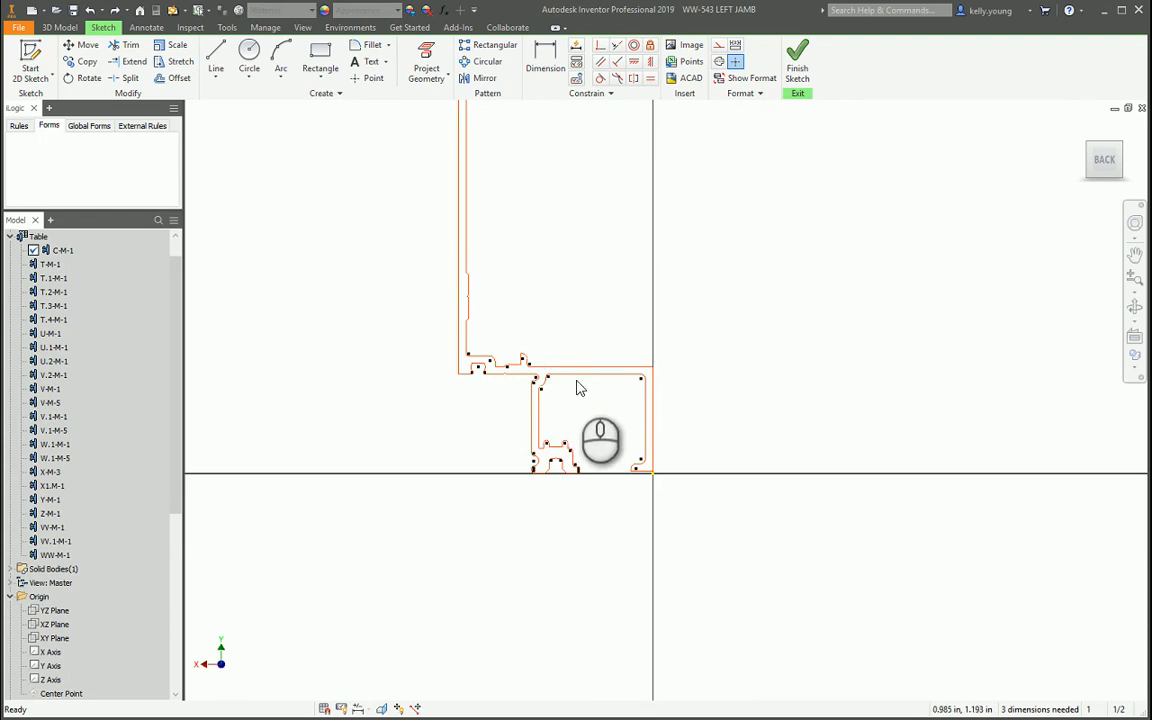
pyautogui.moveTo(590, 272); pyautogui.dragTo(546, 468, button='middle')
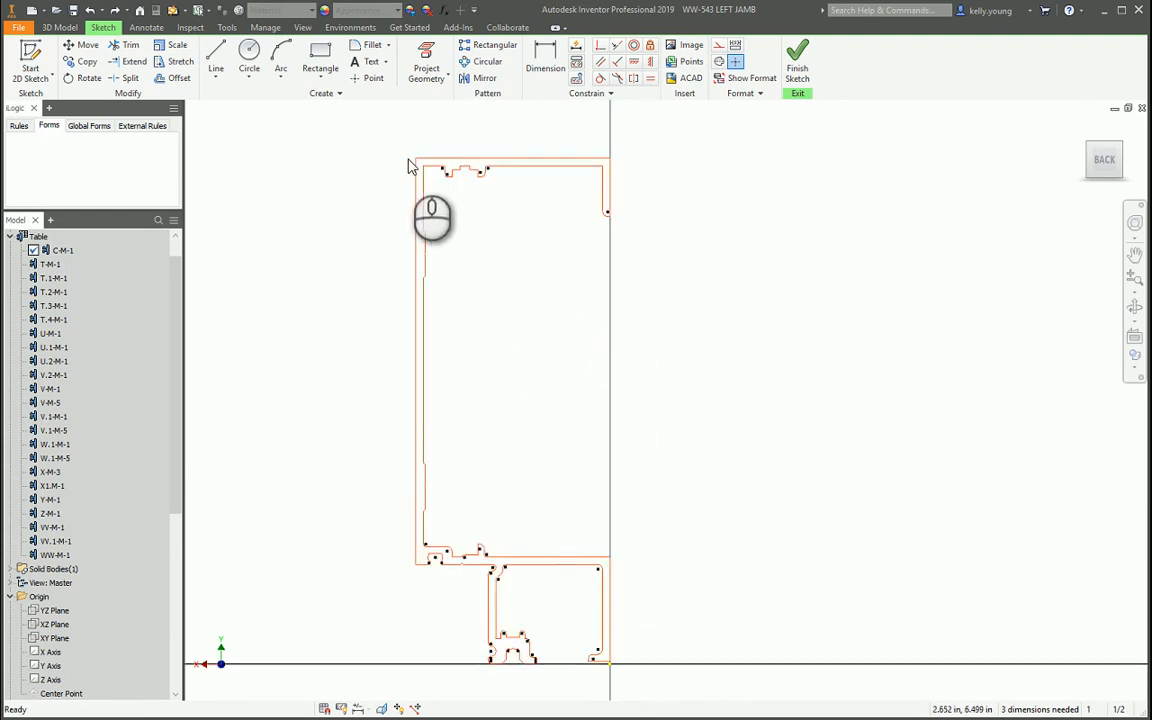
pyautogui.moveTo(416, 160)
pyautogui.mouseDown()
pyautogui.moveTo(617, 672)
pyautogui.moveTo(450, 260)
pyautogui.moveTo(360, 121)
pyautogui.mouseUp()
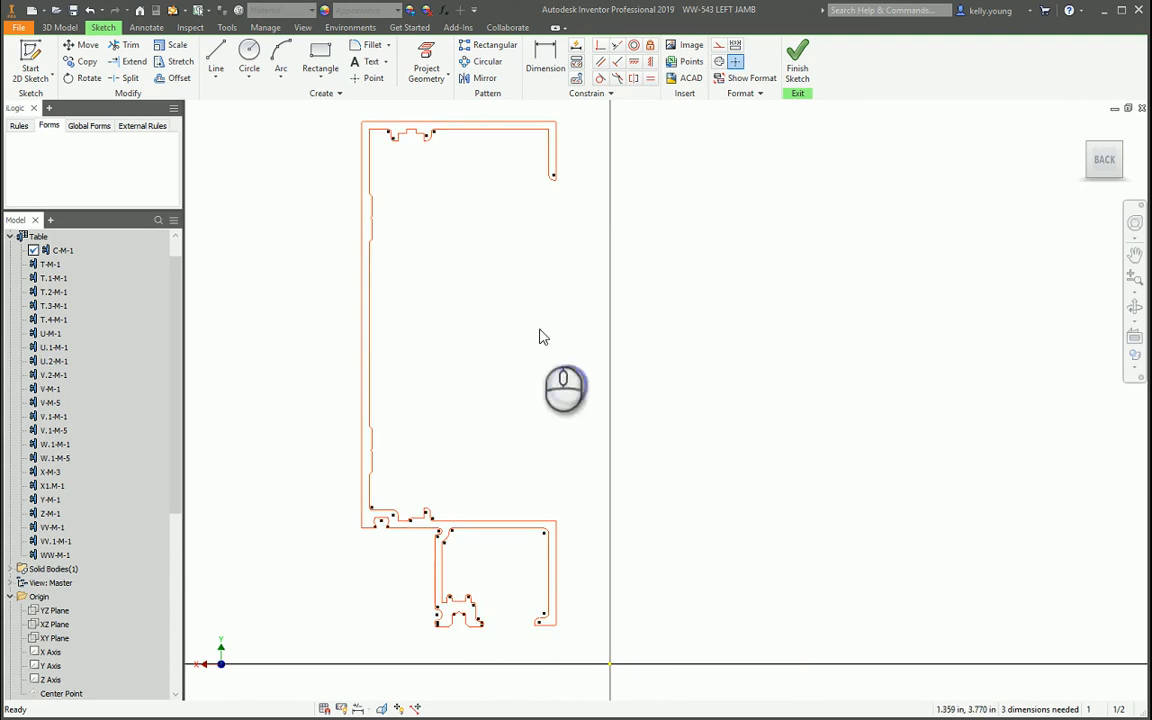
# Constrain the lower outer corner of the profile block coincident with the sketch origin.
pyautogui.click(600, 46)
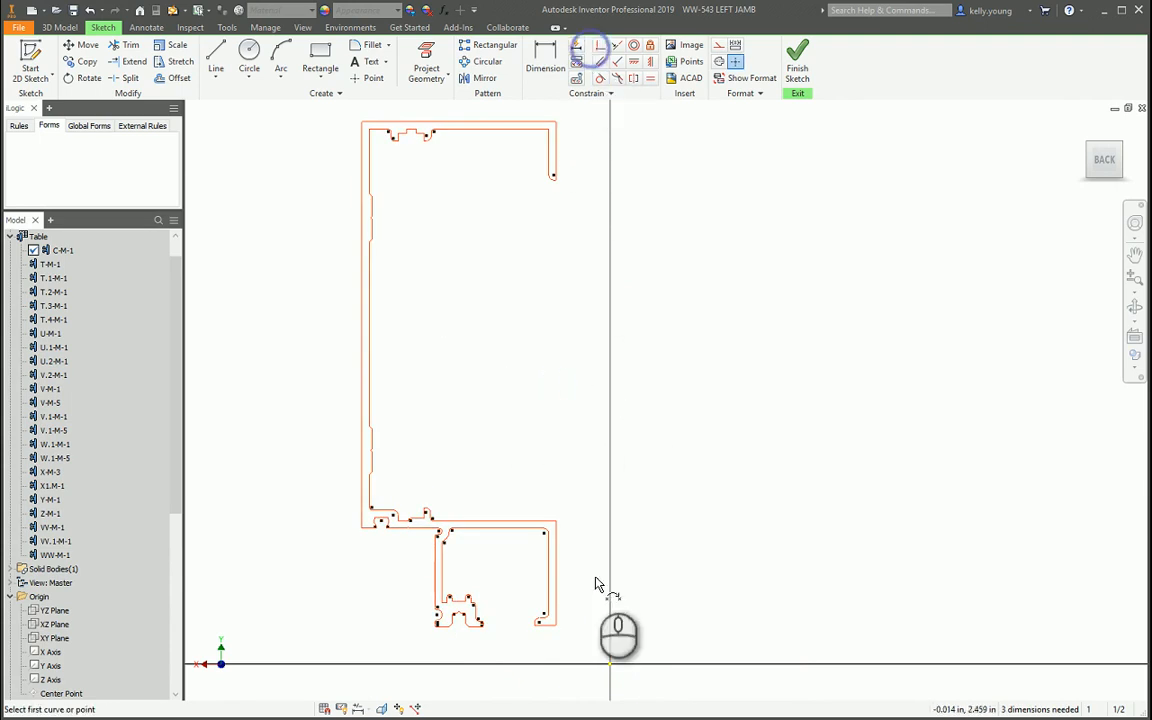
pyautogui.click(554, 624)
pyautogui.click(609, 664)
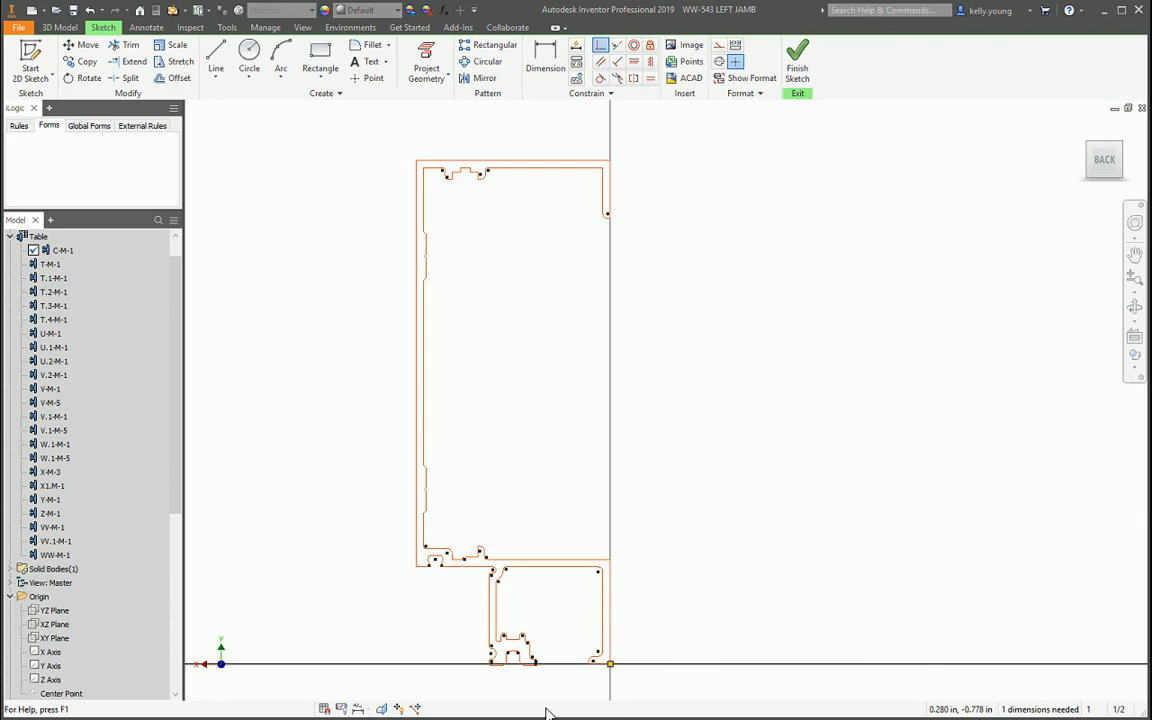
# Check the block's bottom edges against the horizontal axis and undo the coincident constraint at the origin.
pyautogui.scroll(6, 602, 650)
pyautogui.scroll(-5, 746, 585)
pyautogui.scroll(6, 683, 620)
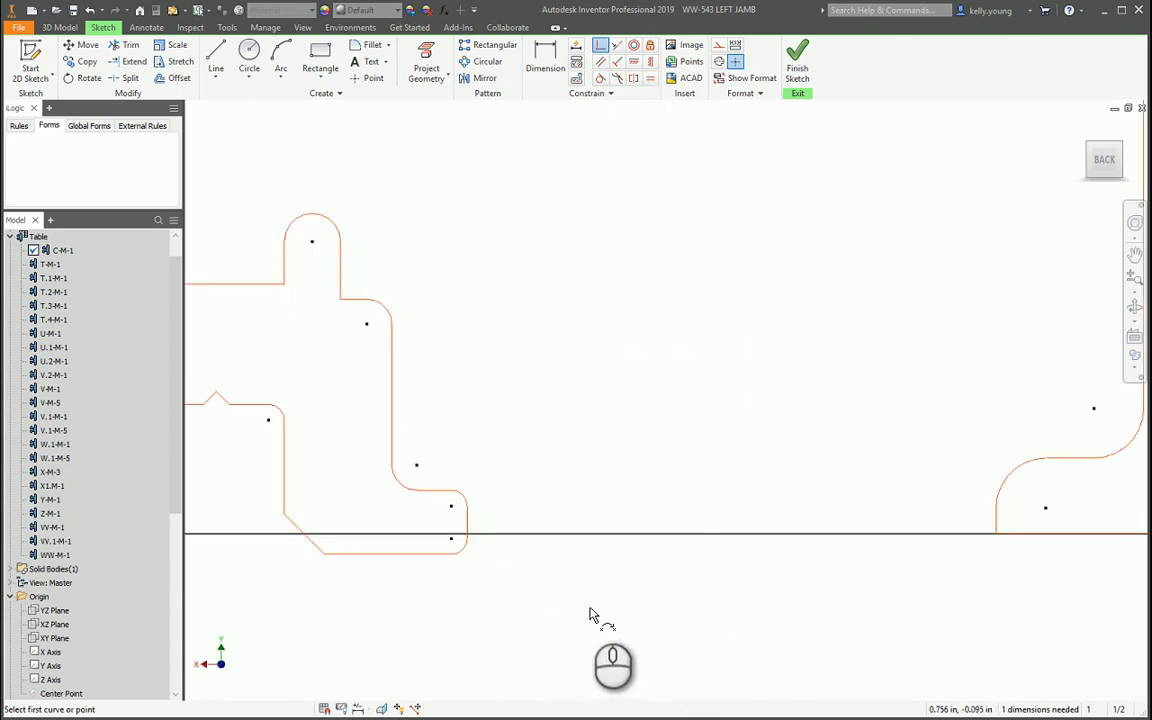
pyautogui.scroll(-5, 506, 593)
pyautogui.moveTo(687, 456); pyautogui.dragTo(668, 532, button='middle')
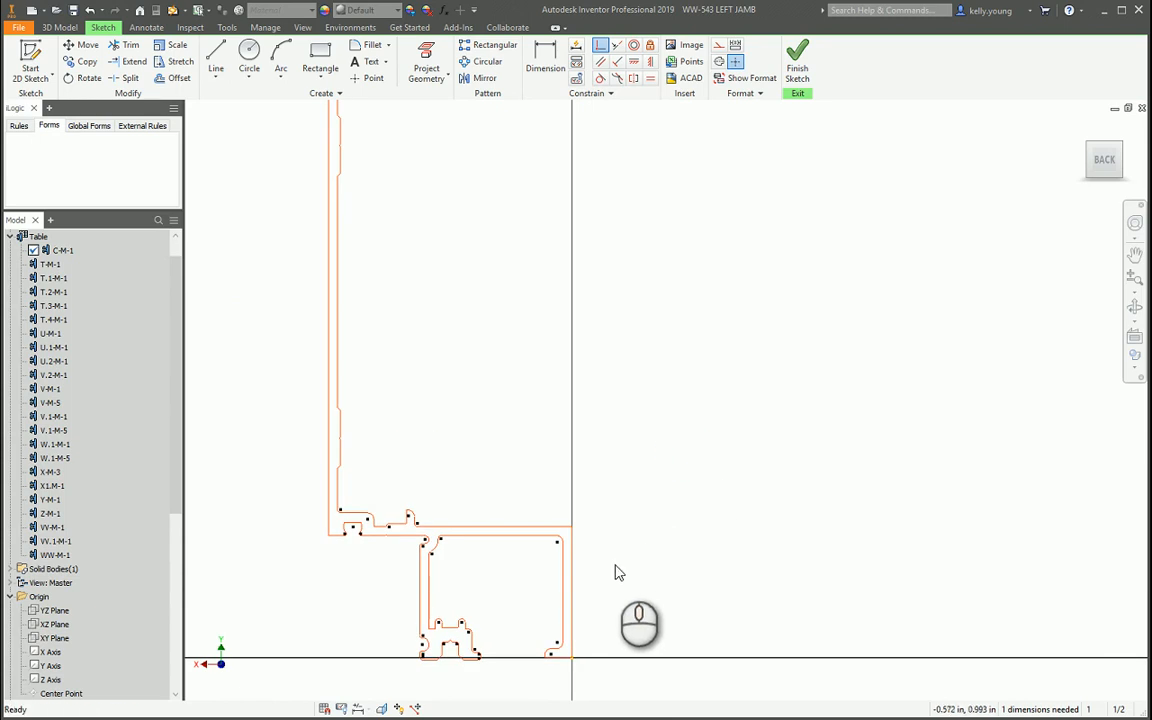
pyautogui.moveTo(519, 534)
pyautogui.mouseDown()
pyautogui.moveTo(494, 484)
pyautogui.moveTo(505, 522)
pyautogui.mouseUp()
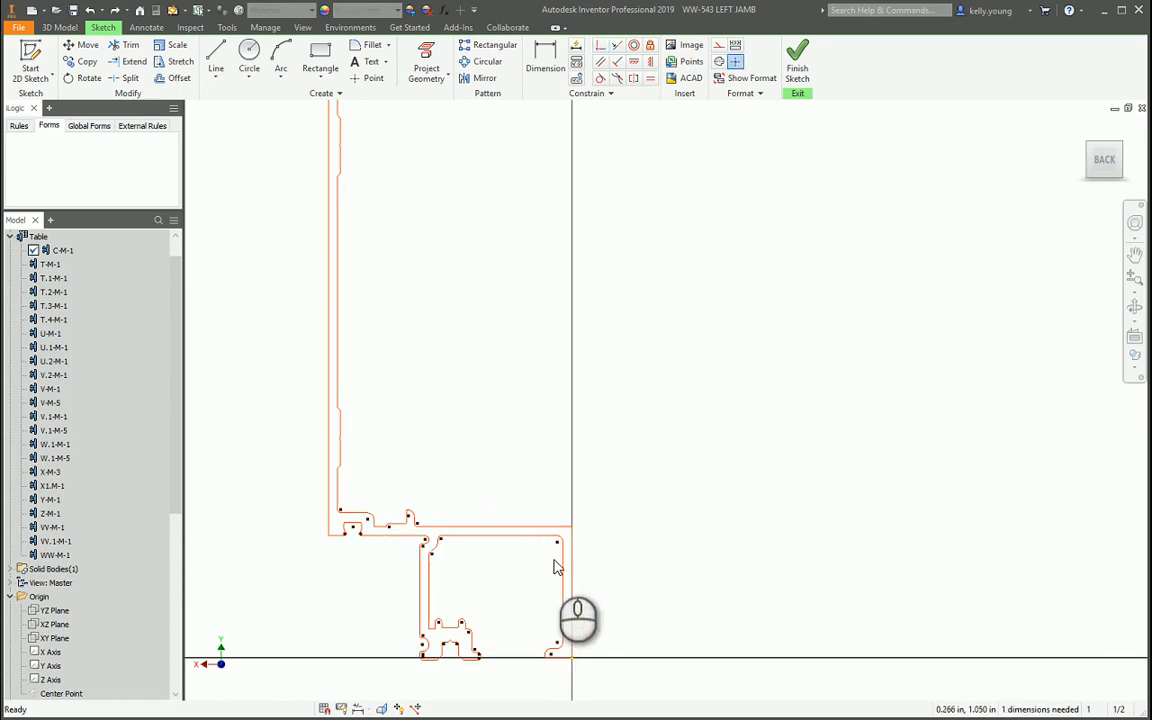
pyautogui.moveTo(591, 596); pyautogui.dragTo(530, 537, button='middle')
# Show all degrees of freedom of the sketch and apply a Horizontal constraint to the block's top edge.
pyautogui.rightClick(680, 340)
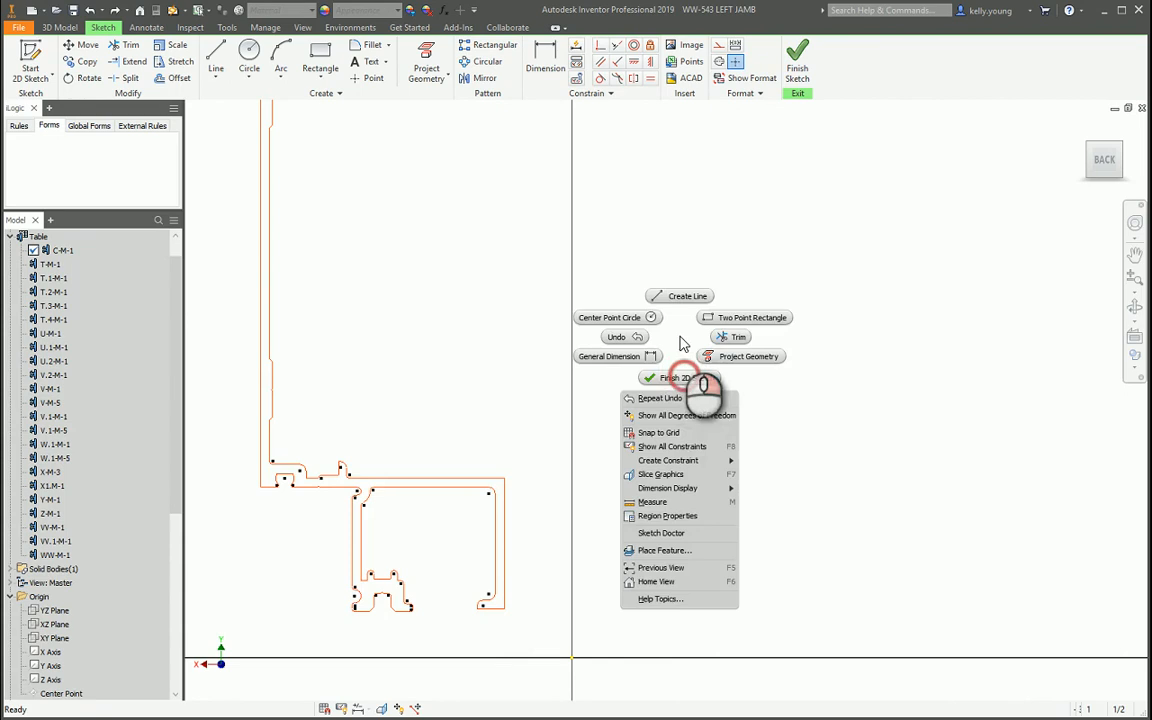
pyautogui.click(685, 416)
pyautogui.scroll(3, 632, 454)
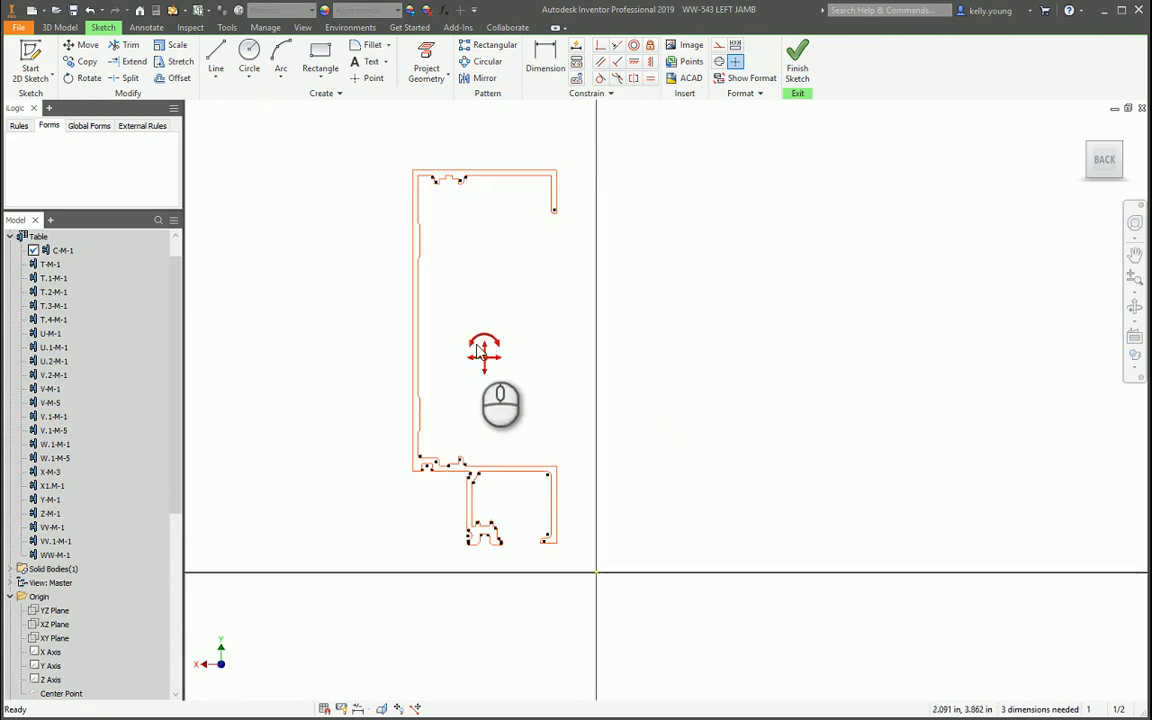
pyautogui.click(633, 62)
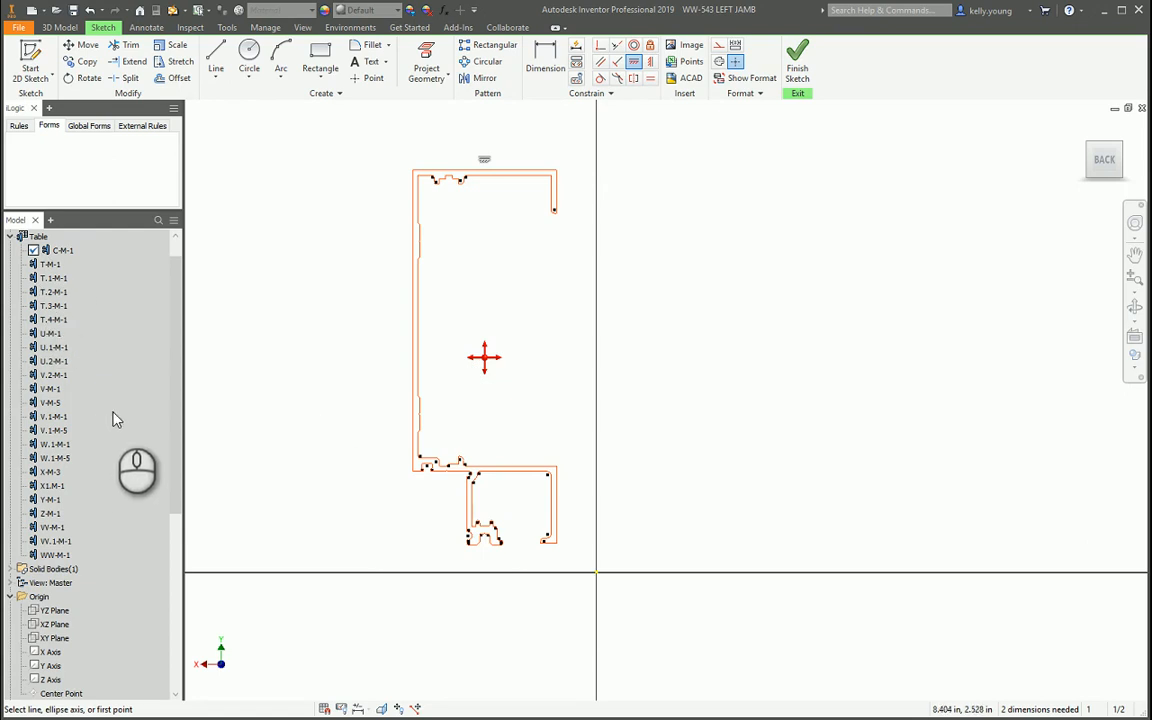
# Try to constrain the profile block's lowest foot edge and its lower outer vertical edge coincident with the sketch origin.
pyautogui.press('Escape')
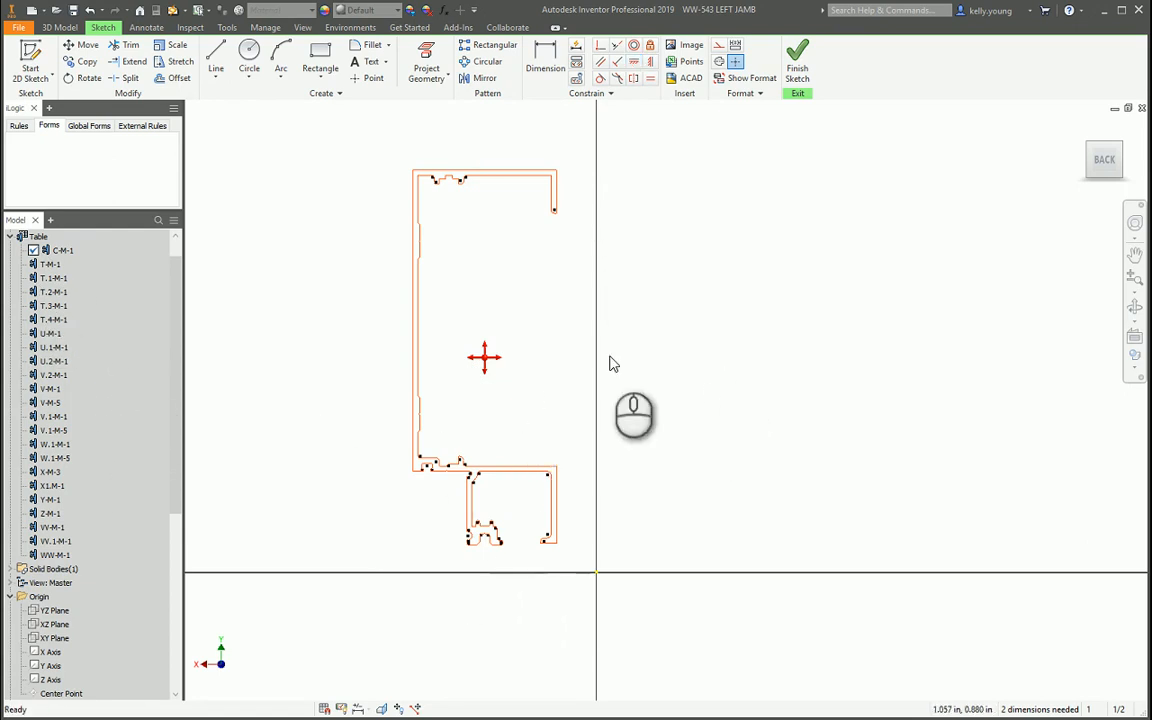
pyautogui.click(601, 48)
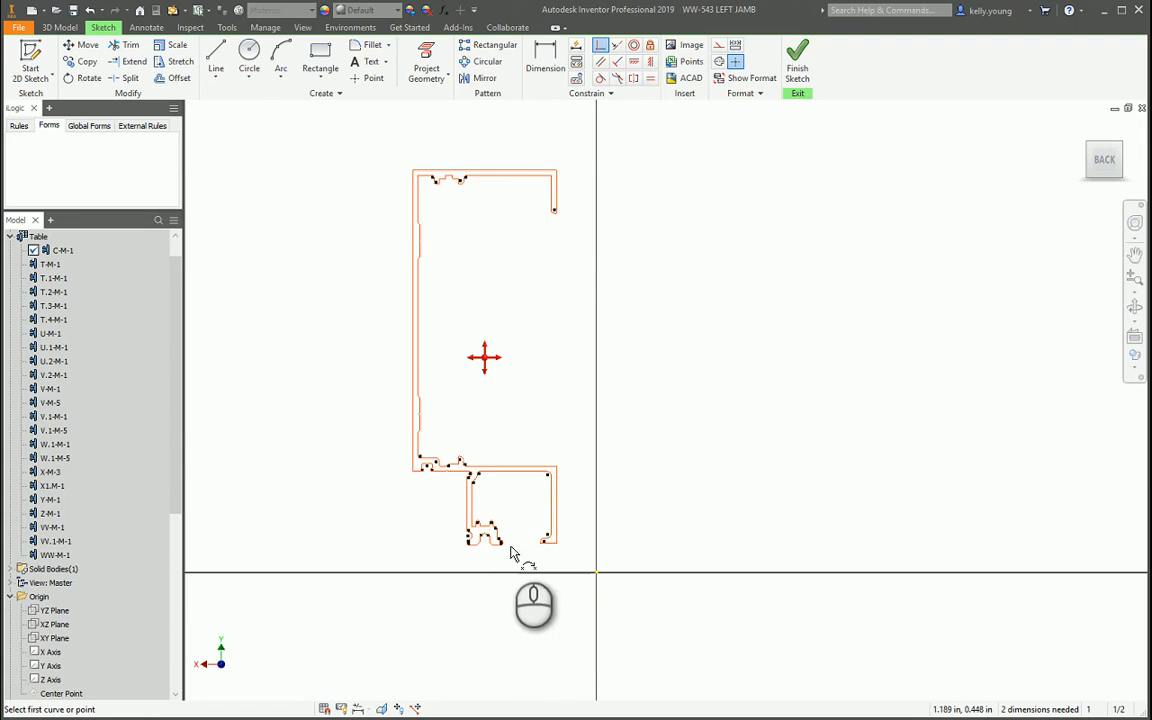
pyautogui.scroll(-4, 488, 553)
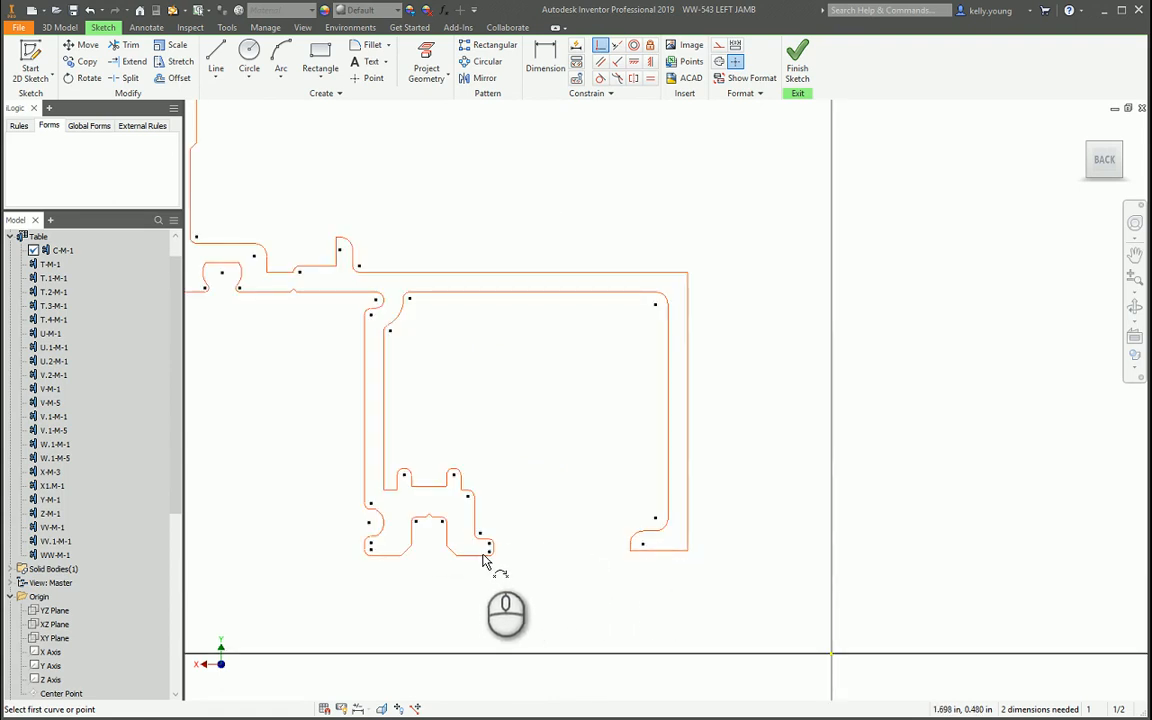
pyautogui.click(833, 656)
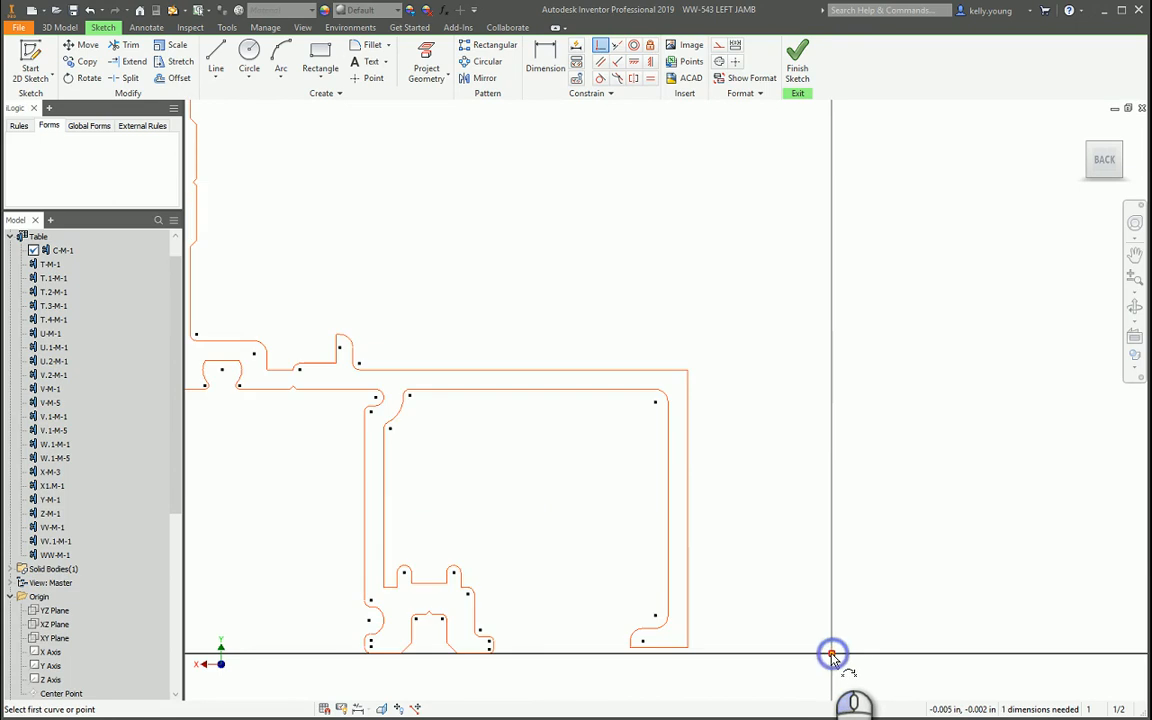
pyautogui.click(684, 606)
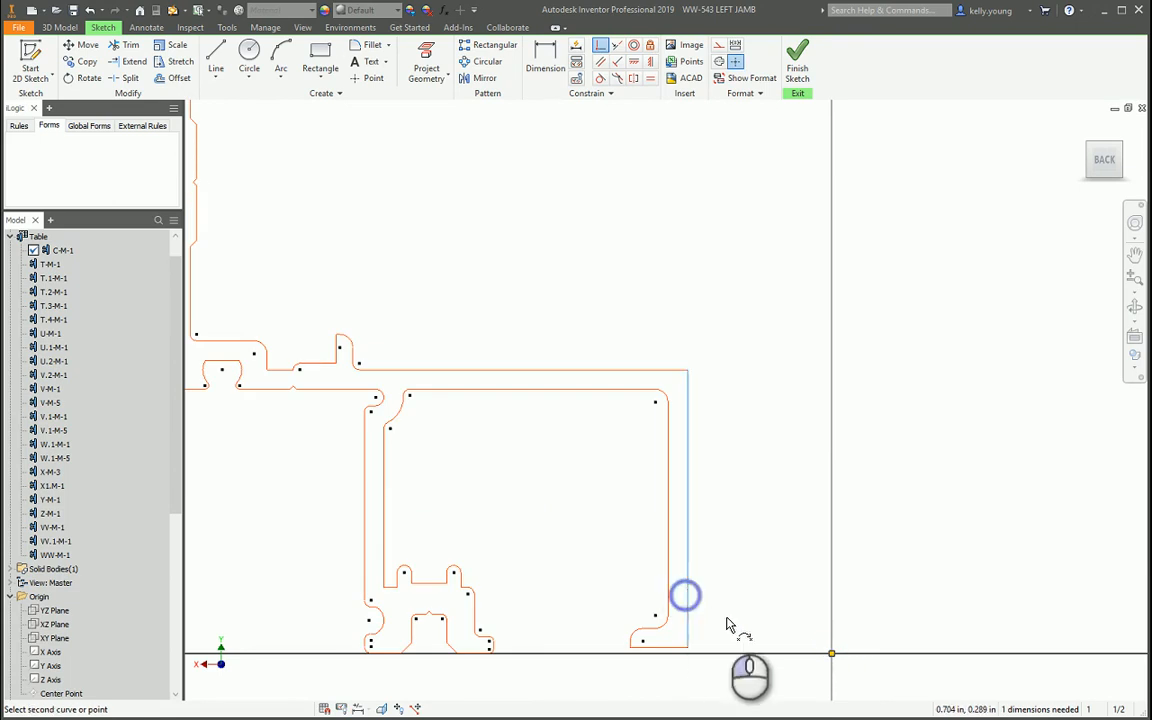
pyautogui.click(832, 653)
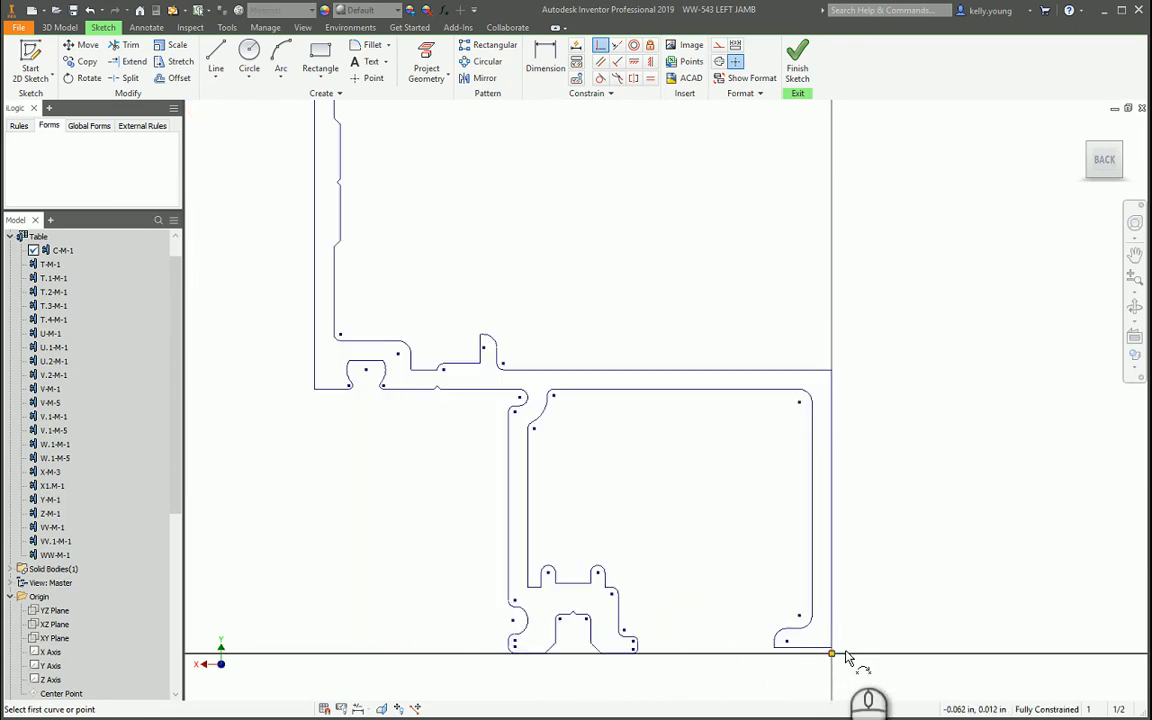
# Undo both coincident constraints between the block's edges and the sketch origin.
pyautogui.press('Escape')
pyautogui.hotkey('ctrl', 'z')
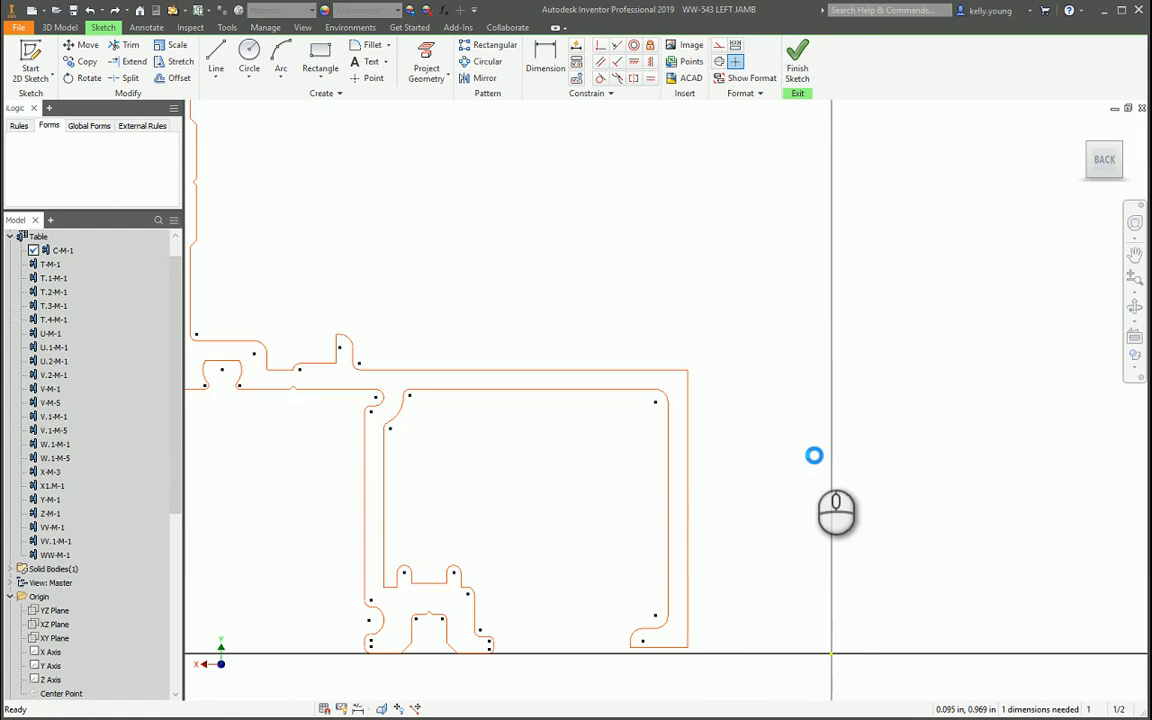
pyautogui.hotkey('ctrl', 'z')
# Constrain the outer corner where the block's top edge meets its long vertical wall coincident with the sketch origin.
pyautogui.scroll(-8, 810, 445)
pyautogui.moveTo(764, 378); pyautogui.dragTo(600, 510, button='middle')
pyautogui.click(601, 45)
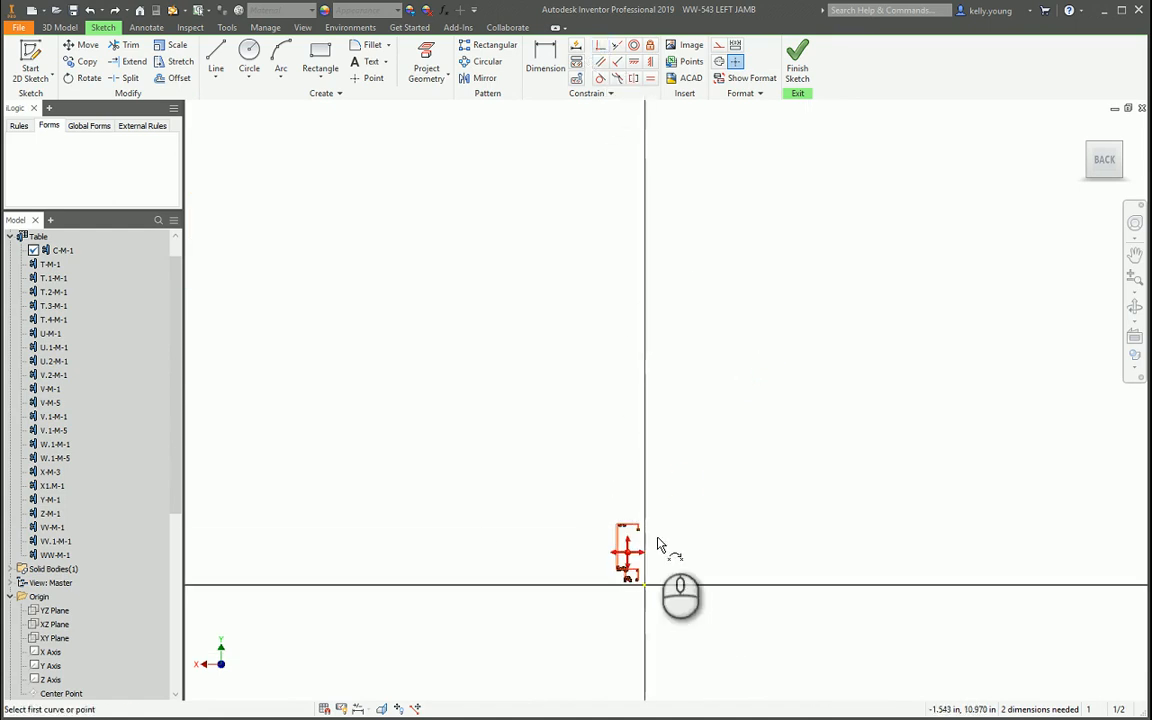
pyautogui.scroll(10, 657, 545)
pyautogui.click(564, 541)
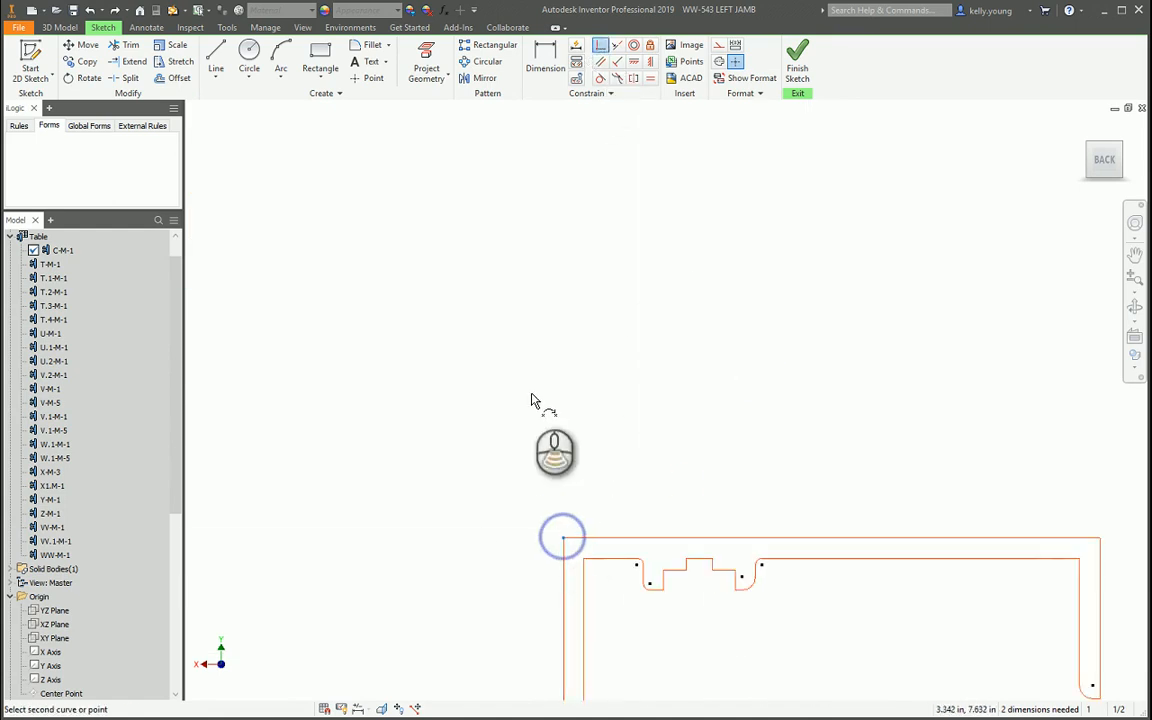
pyautogui.scroll(-6, 540, 420)
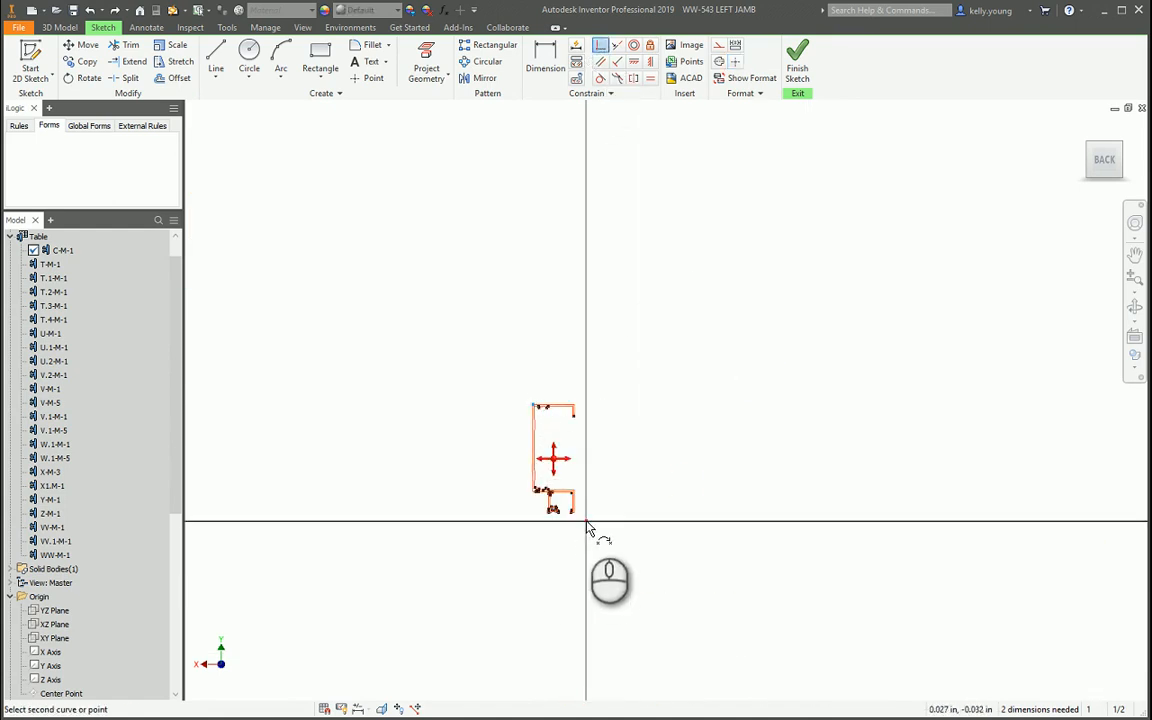
pyautogui.click(587, 522)
pyautogui.scroll(10, 586, 532)
pyautogui.scroll(-6, 797, 402)
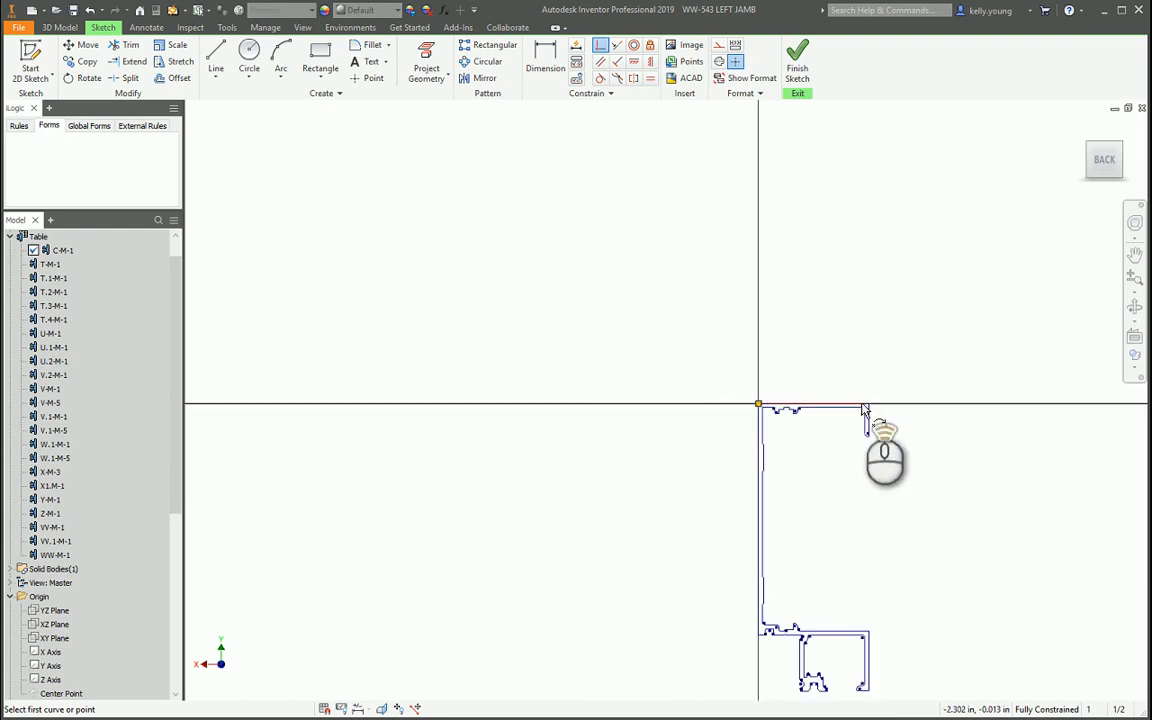
pyautogui.scroll(-3, 865, 409)
pyautogui.scroll(3, 865, 410)
pyautogui.scroll(-7, 764, 625)
pyautogui.scroll(6, 805, 603)
pyautogui.moveTo(821, 553); pyautogui.dragTo(677, 508, button='middle')
pyautogui.press('Escape')
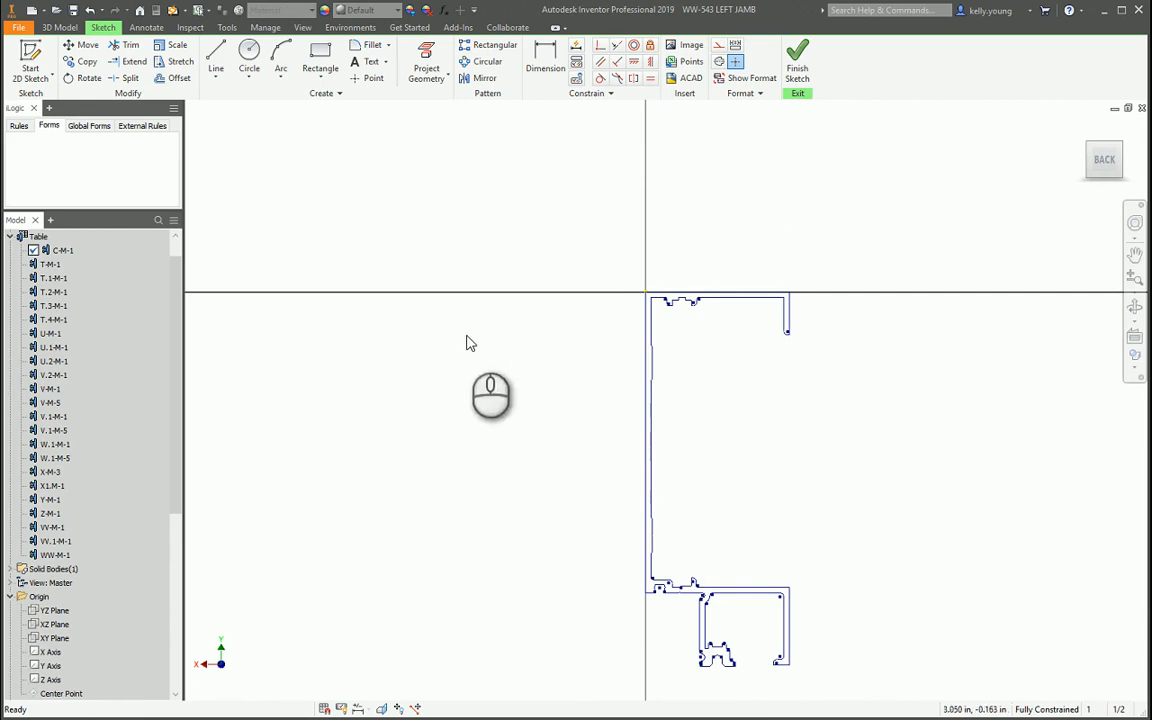
# Finish editing Sketch1 and return to the part model.
pyautogui.scroll(-5, 80, 560)
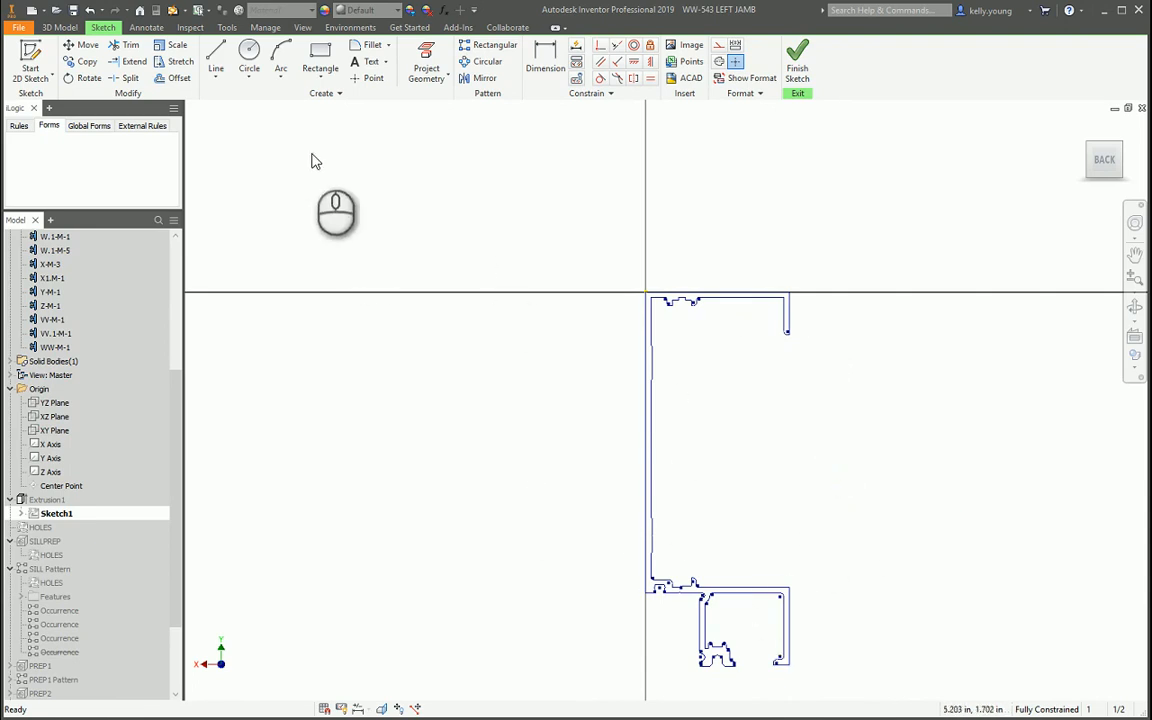
pyautogui.click(328, 93)
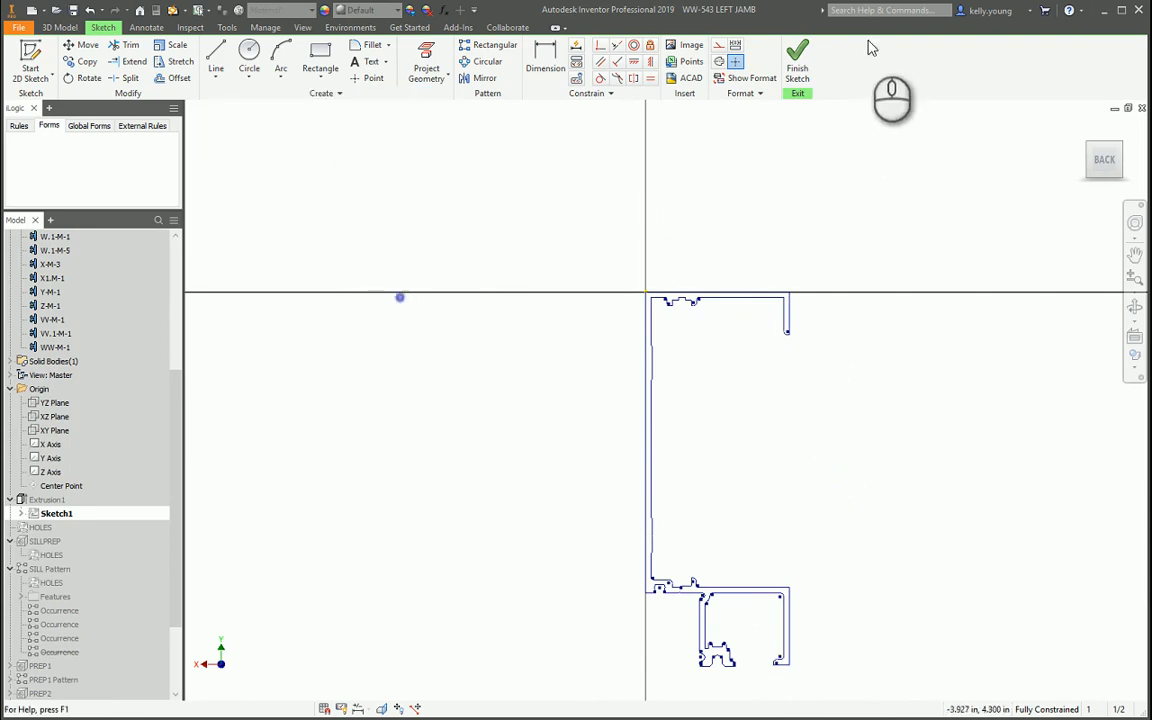
pyautogui.click(797, 55)
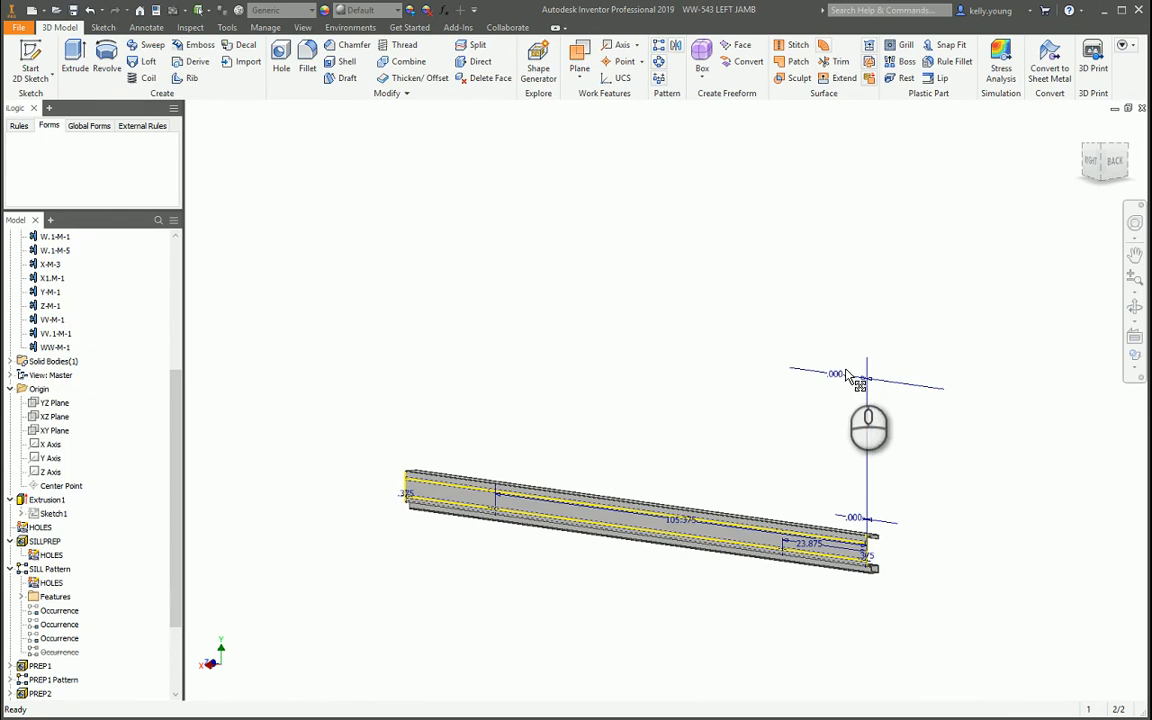
# Open the HOLES sketch for editing and delete the two .000 dimensions at the end of the jamb.
pyautogui.doubleClick(45, 514)
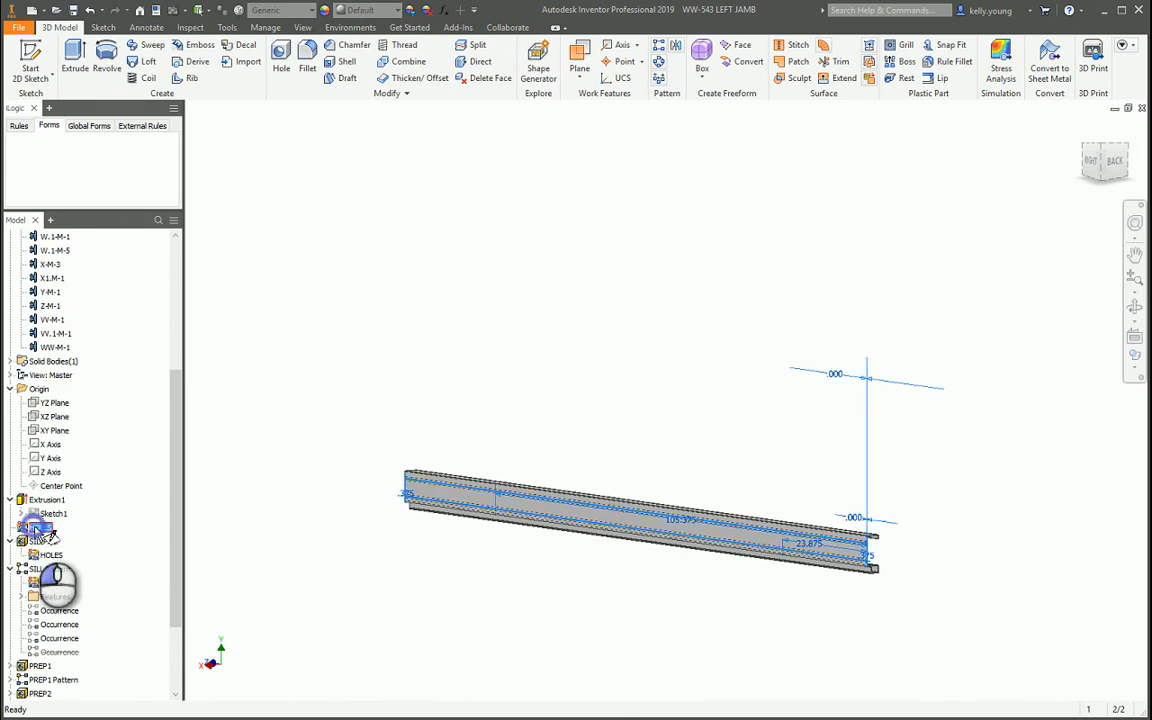
pyautogui.moveTo(954, 427)
pyautogui.mouseDown(button='middle')
pyautogui.moveTo(807, 427)
pyautogui.moveTo(714, 464)
pyautogui.mouseUp(button='middle')
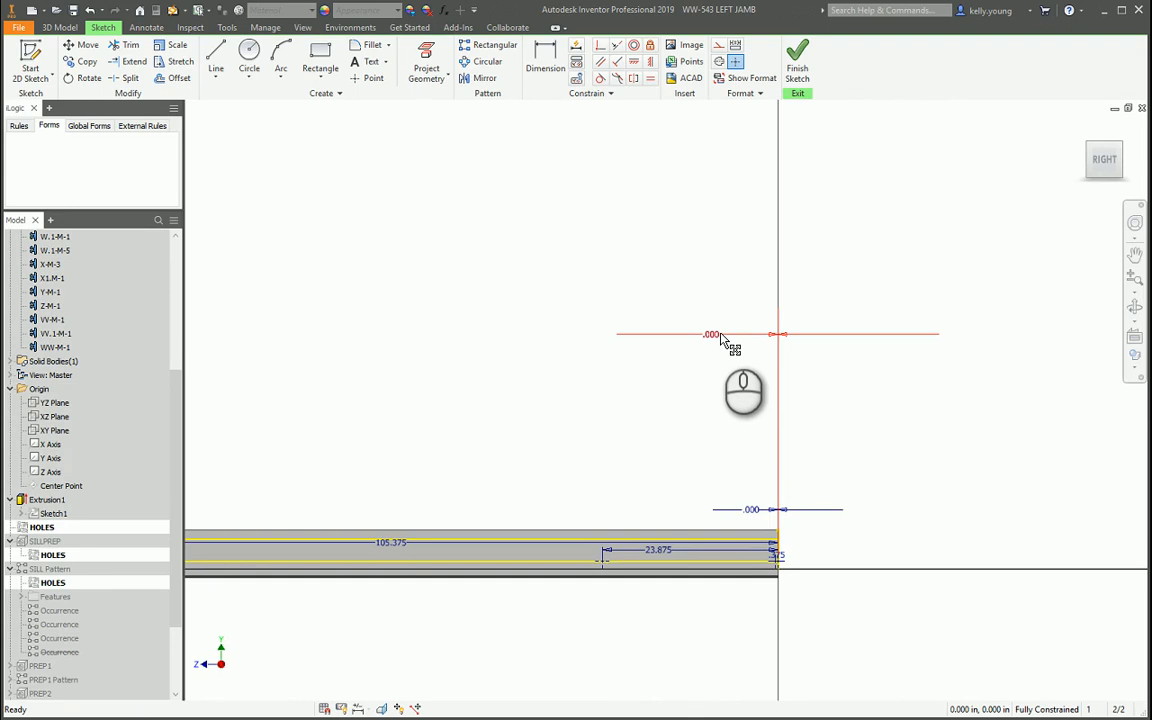
pyautogui.moveTo(714, 335); pyautogui.dragTo(732, 463)
pyautogui.moveTo(752, 521); pyautogui.dragTo(706, 506)
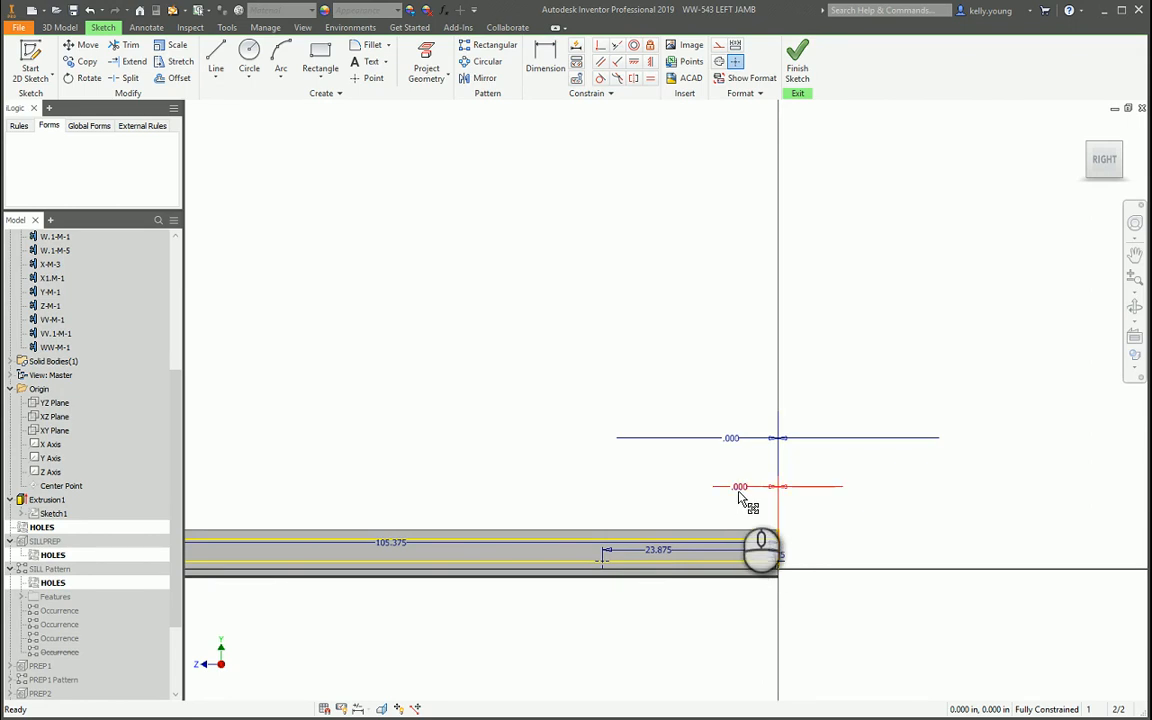
pyautogui.press('Delete')
pyautogui.moveTo(735, 470); pyautogui.dragTo(673, 380)
pyautogui.press('Delete')
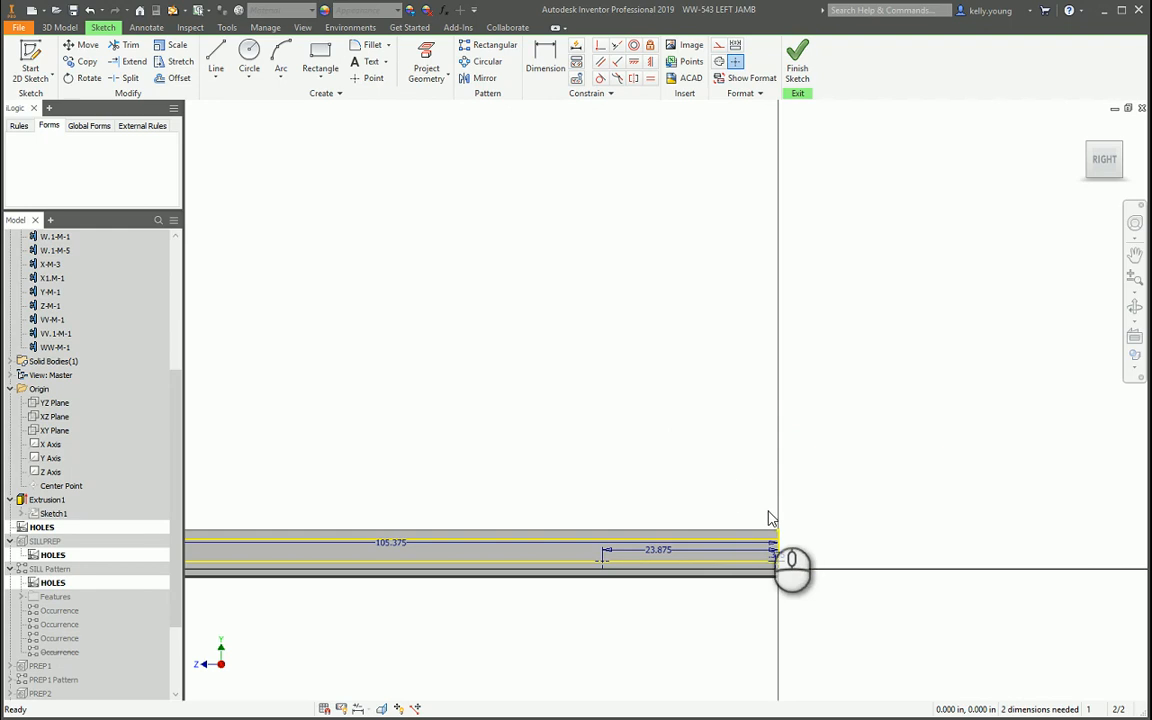
# Show all degrees of freedom of the HOLES sketch at the end edge of the jamb.
pyautogui.scroll(5, 775, 524)
pyautogui.moveTo(770, 615); pyautogui.dragTo(779, 490, button='middle')
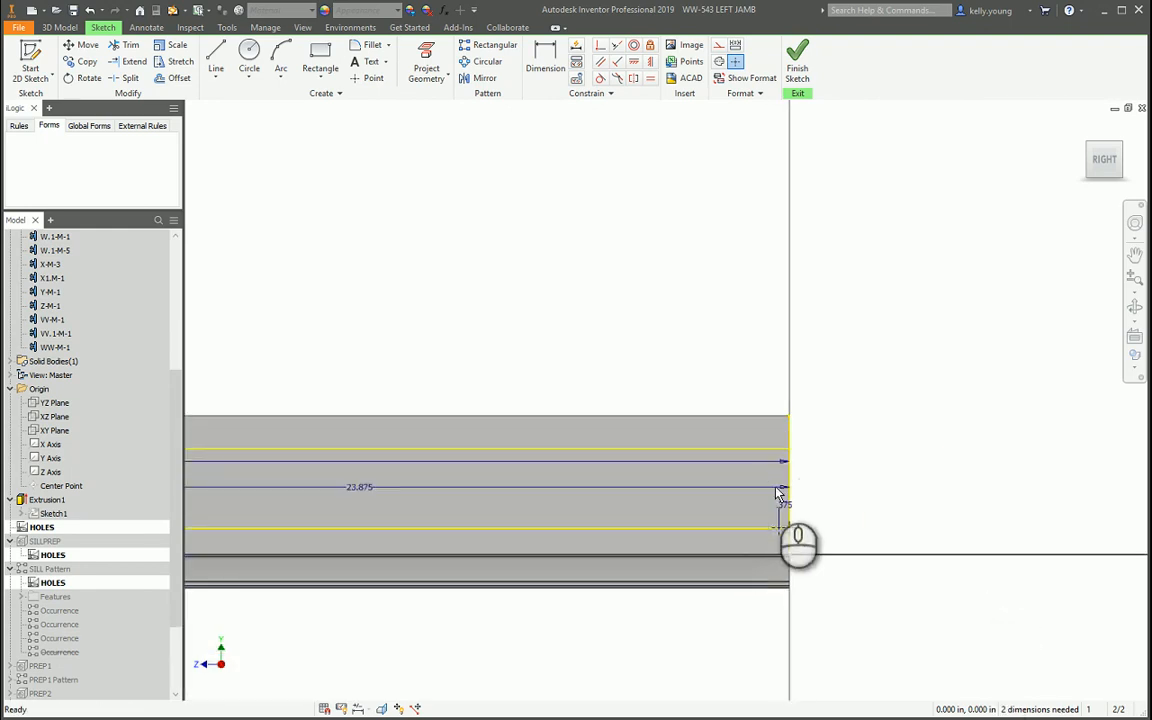
pyautogui.scroll(-3, 779, 492)
pyautogui.scroll(3, 830, 480)
pyautogui.rightClick(982, 320)
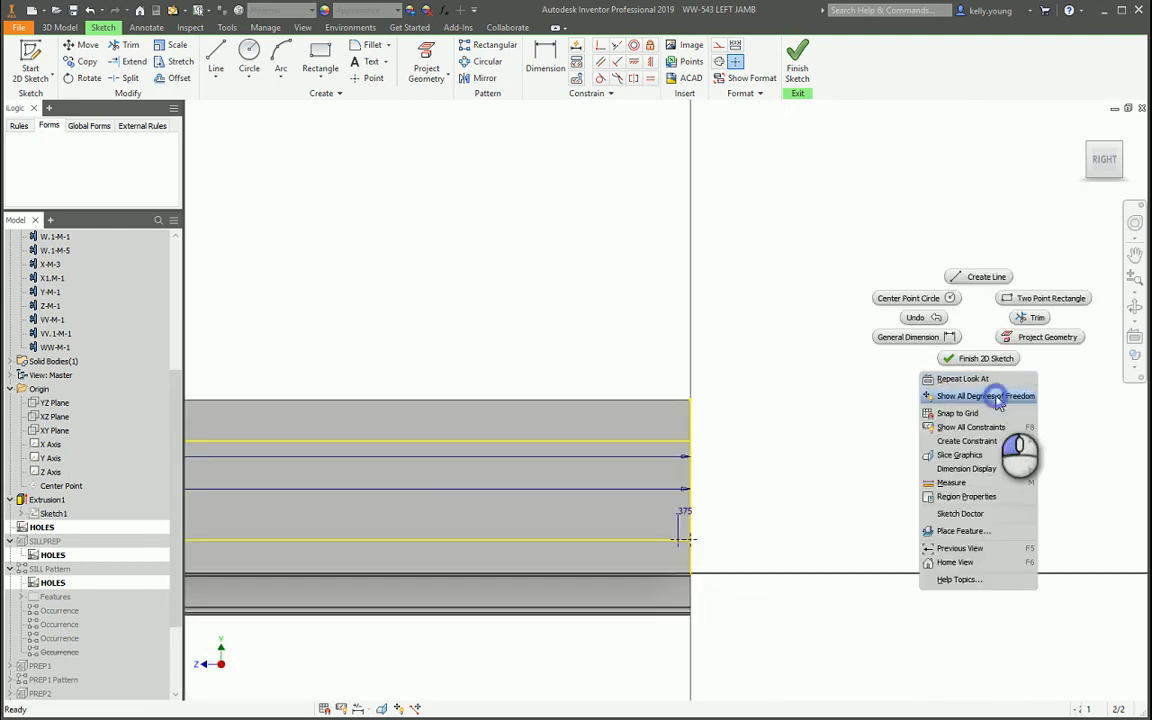
pyautogui.click(985, 396)
pyautogui.scroll(5, 678, 542)
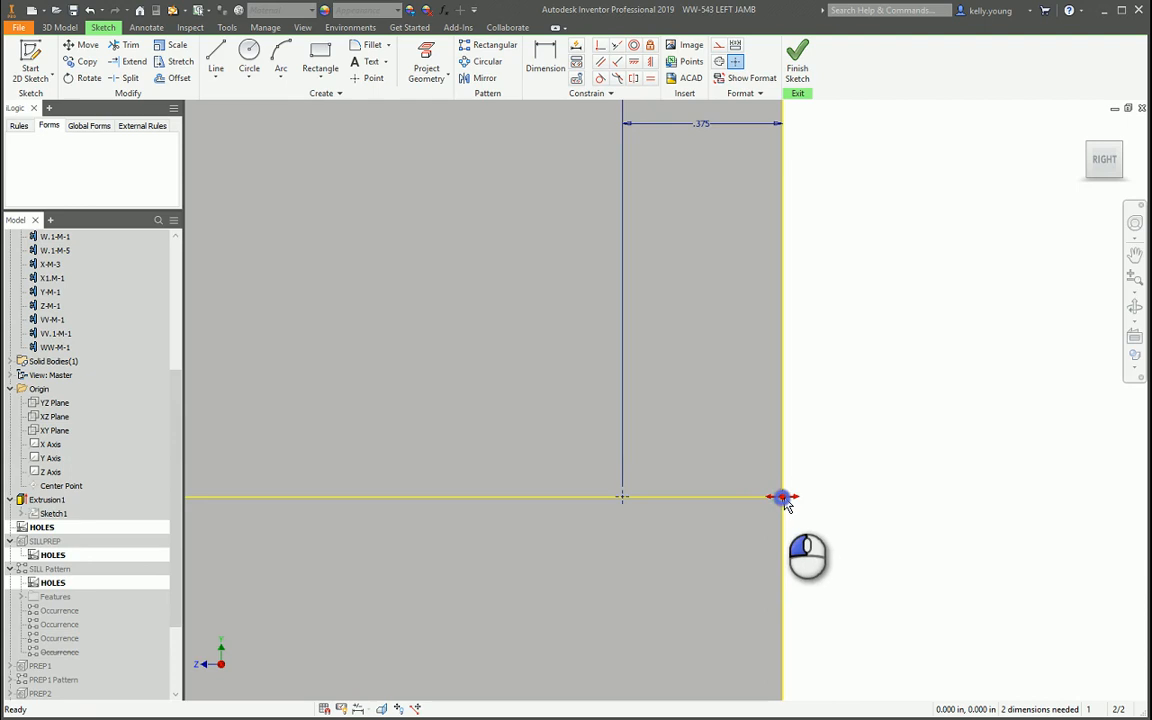
# Pull the two overlapping loose points out past the jamb's end edge, along the lower hole line, so they sit apart.
pyautogui.moveTo(785, 505)
pyautogui.mouseDown()
pyautogui.moveTo(670, 588)
pyautogui.moveTo(781, 507)
pyautogui.mouseUp()
pyautogui.moveTo(783, 497); pyautogui.dragTo(909, 367)
pyautogui.click(756, 496)
pyautogui.scroll(-3, 746, 598)
pyautogui.click(758, 570)
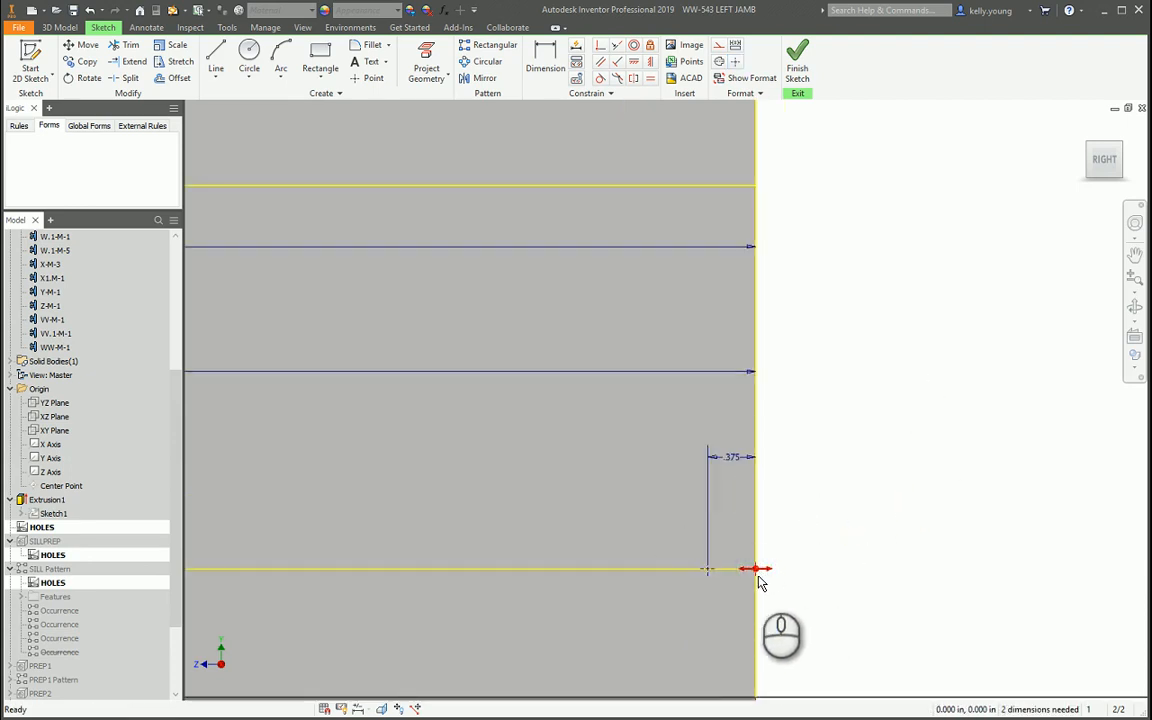
pyautogui.moveTo(755, 570)
pyautogui.mouseDown()
pyautogui.moveTo(832, 578)
pyautogui.moveTo(960, 474)
pyautogui.mouseUp()
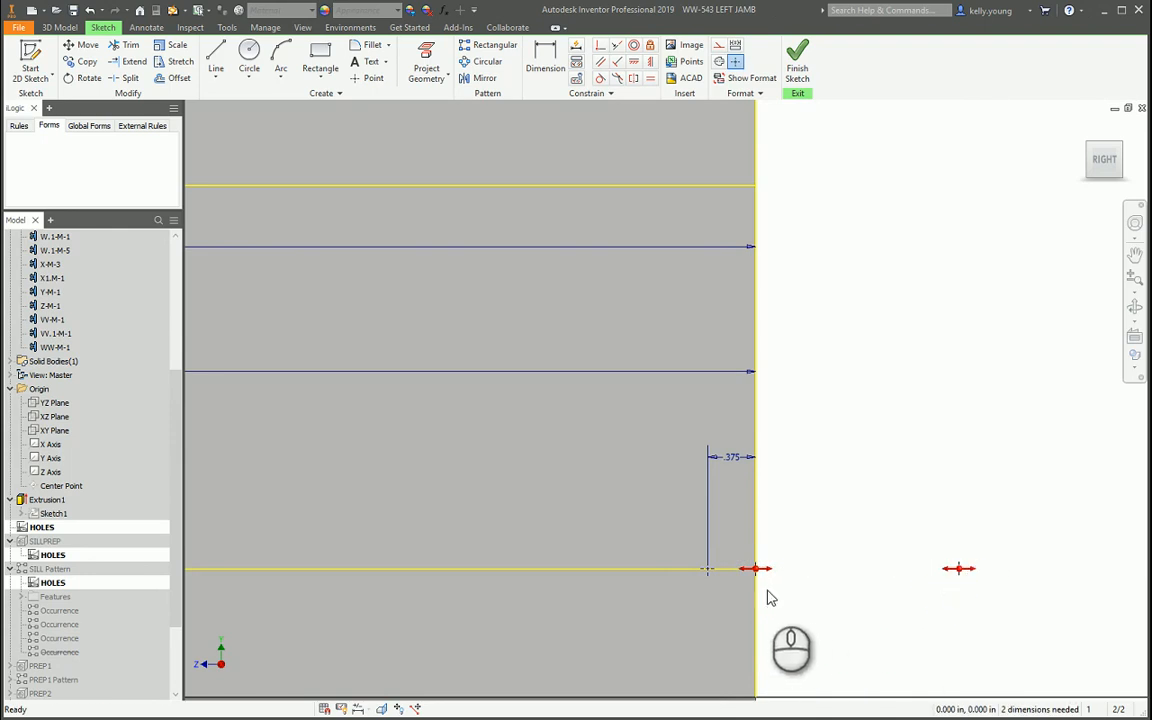
pyautogui.moveTo(758, 578); pyautogui.dragTo(884, 605)
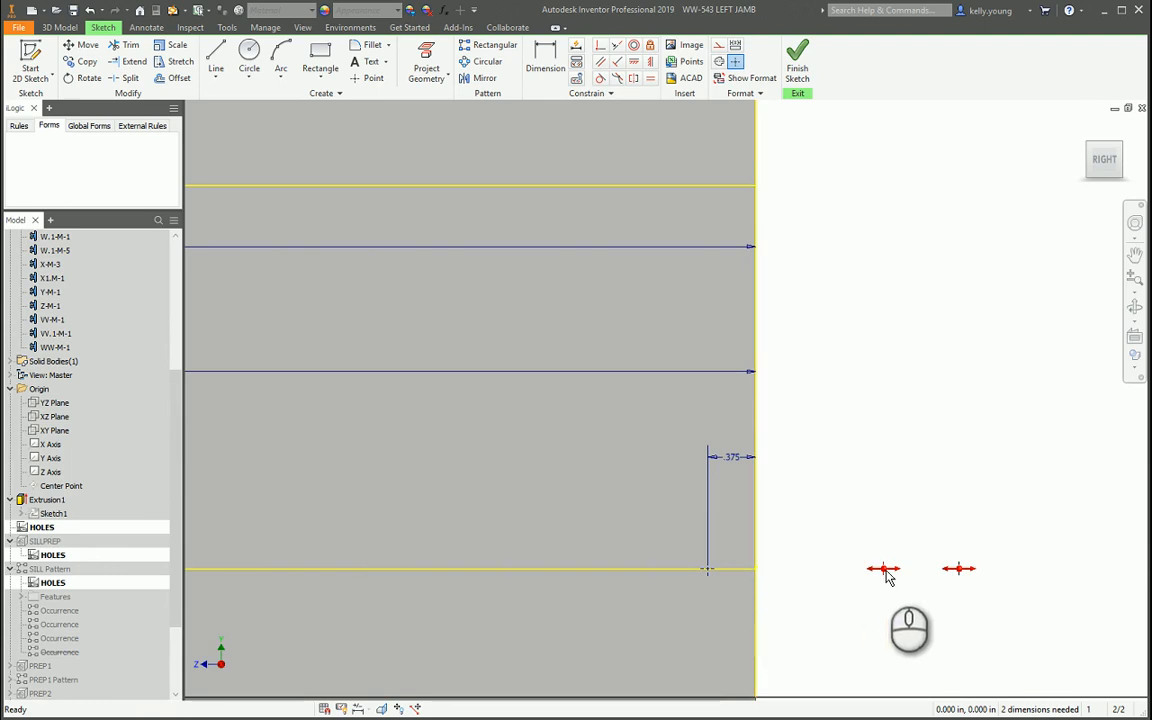
pyautogui.moveTo(886, 577)
pyautogui.mouseDown()
pyautogui.moveTo(864, 597)
pyautogui.moveTo(760, 630)
pyautogui.moveTo(887, 617)
pyautogui.moveTo(856, 639)
pyautogui.mouseUp()
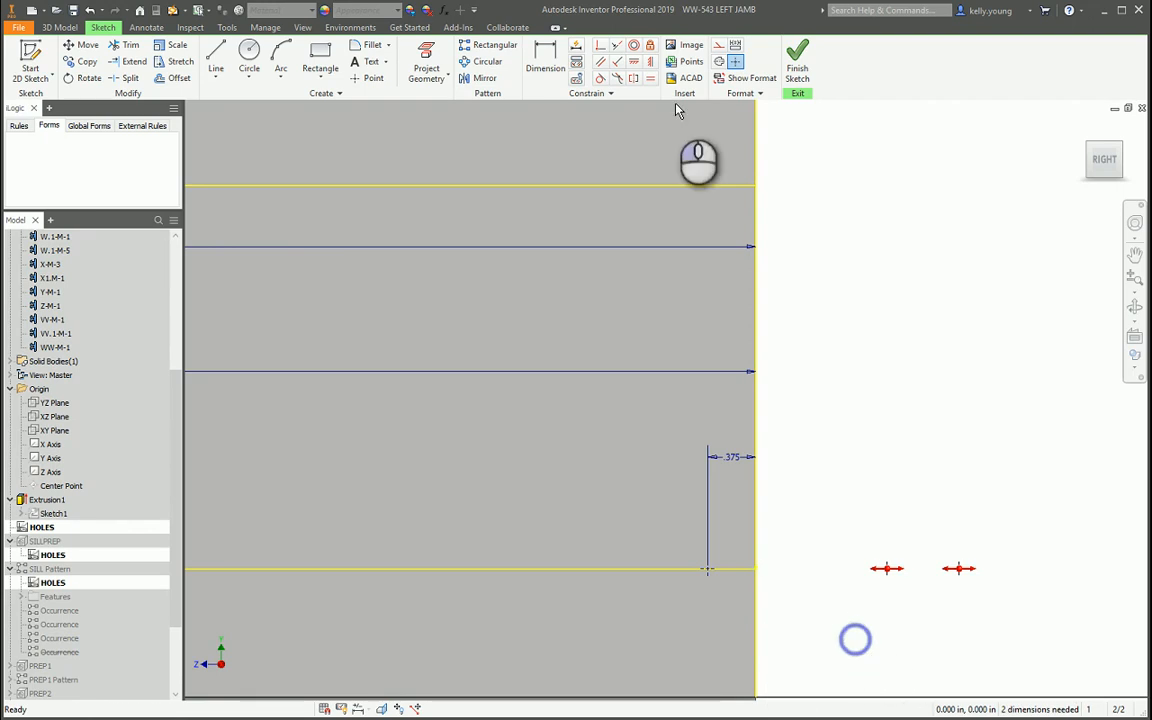
# Try a coincident constraint between the nearer loose point and the jamb's vertical end edge.
pyautogui.click(597, 47)
pyautogui.click(887, 568)
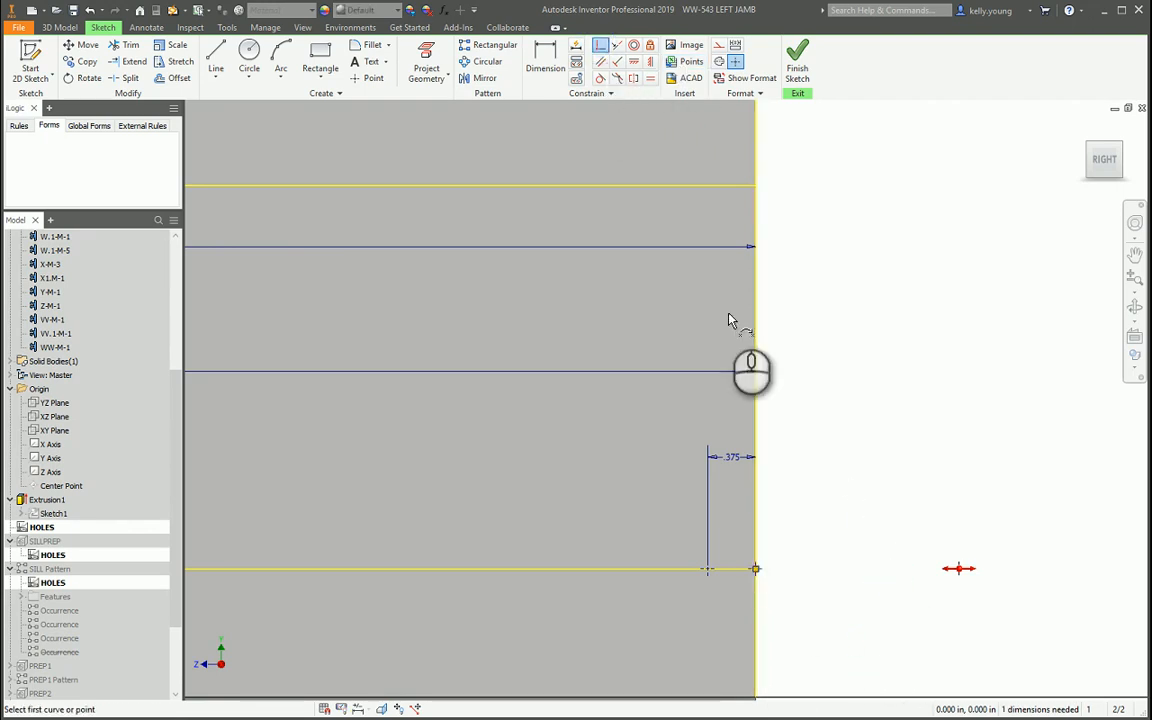
pyautogui.press('Escape')
pyautogui.scroll(3, 780, 578)
pyautogui.scroll(2, 780, 578)
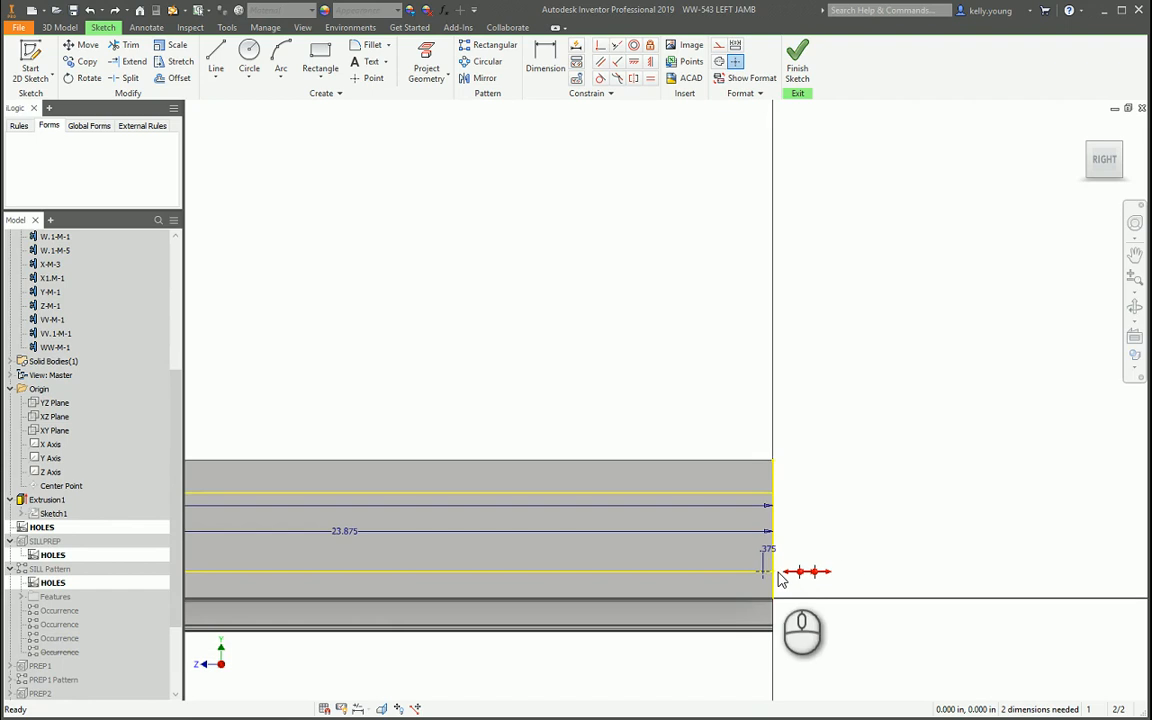
pyautogui.moveTo(450, 599); pyautogui.dragTo(767, 533, button='middle')
pyautogui.moveTo(882, 450); pyautogui.dragTo(697, 458, button='middle')
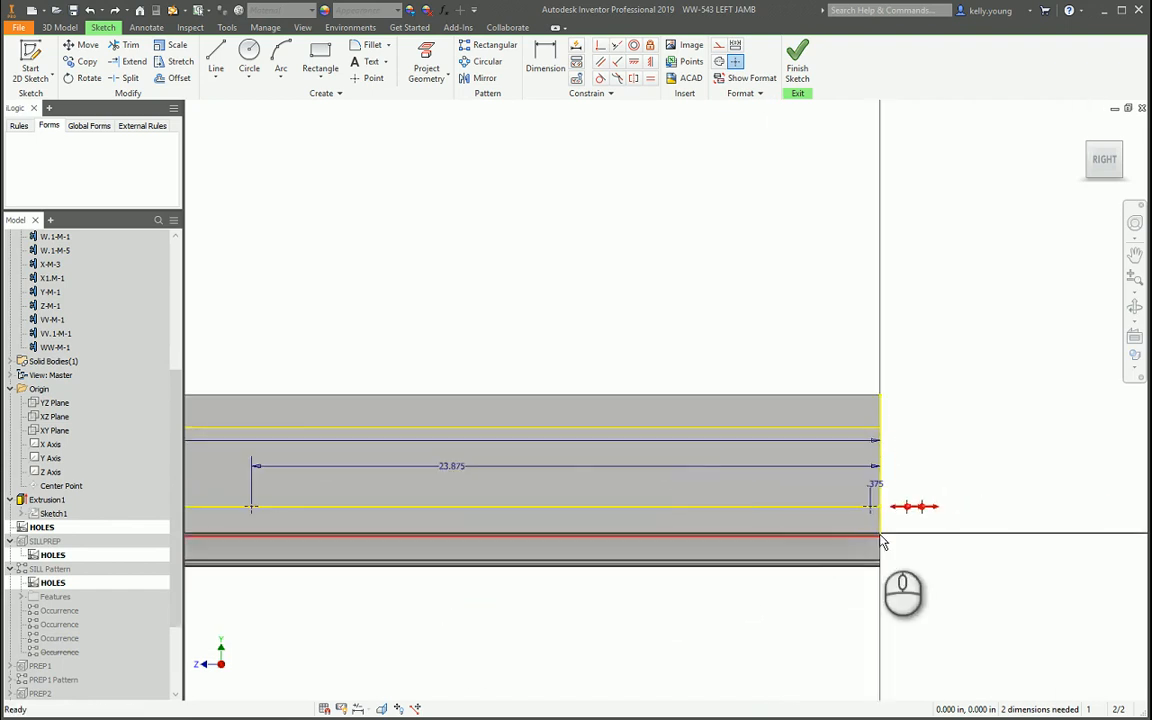
# Constrain both loose points of the lower hole line coincident with the jamb's projected vertical end edge.
pyautogui.scroll(-5, 878, 521)
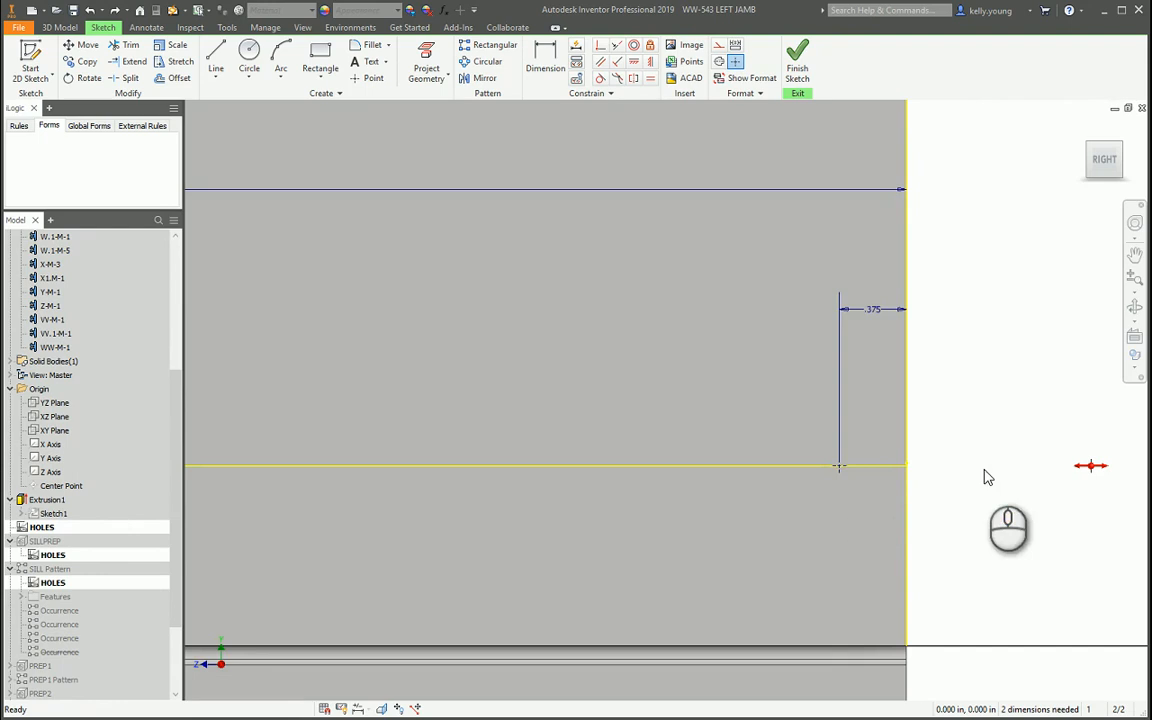
pyautogui.moveTo(985, 474); pyautogui.dragTo(913, 530, button='middle')
pyautogui.moveTo(955, 512)
pyautogui.mouseDown()
pyautogui.moveTo(716, 629)
pyautogui.moveTo(604, 637)
pyautogui.moveTo(880, 625)
pyautogui.mouseUp()
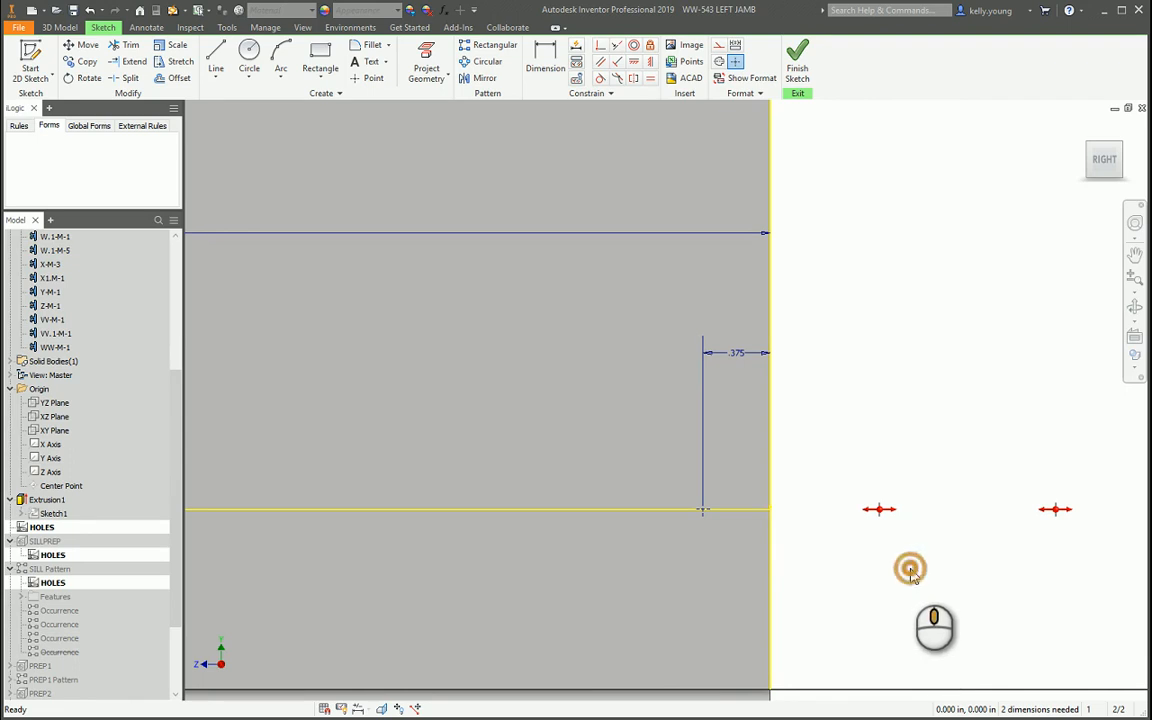
pyautogui.middleClick(911, 571)
pyautogui.moveTo(955, 572); pyautogui.dragTo(725, 519, button='middle')
pyautogui.scroll(10, 707, 413)
pyautogui.moveTo(707, 413); pyautogui.dragTo(724, 503, button='middle')
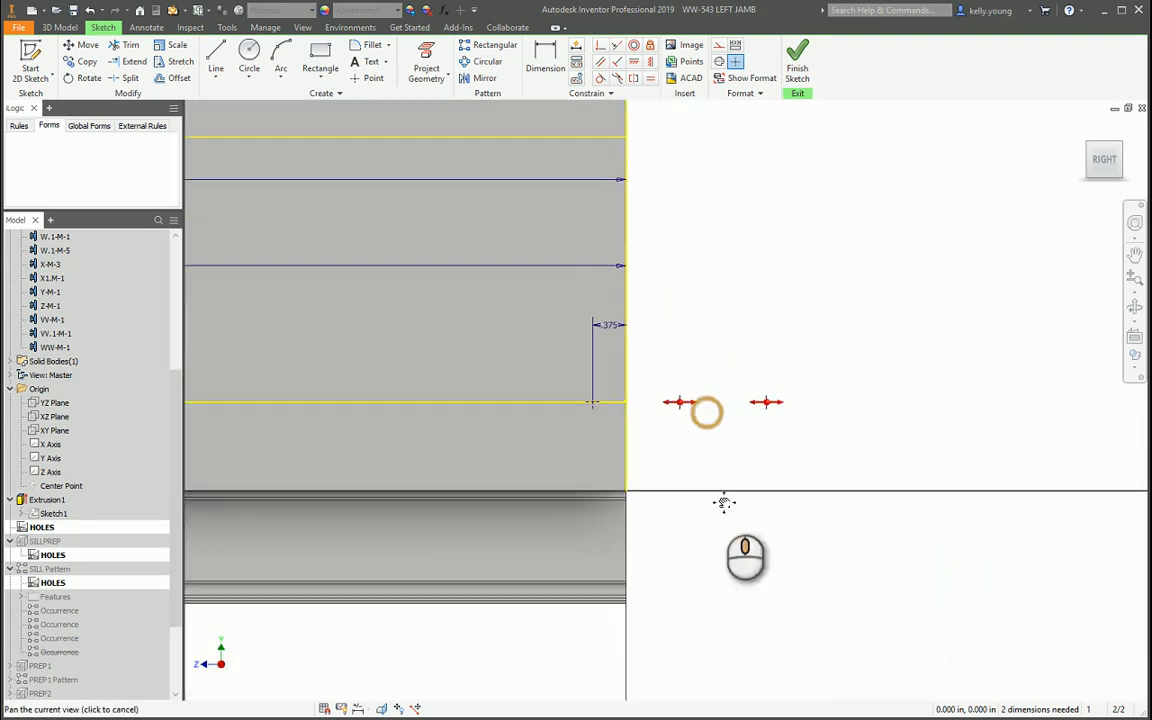
pyautogui.click(603, 47)
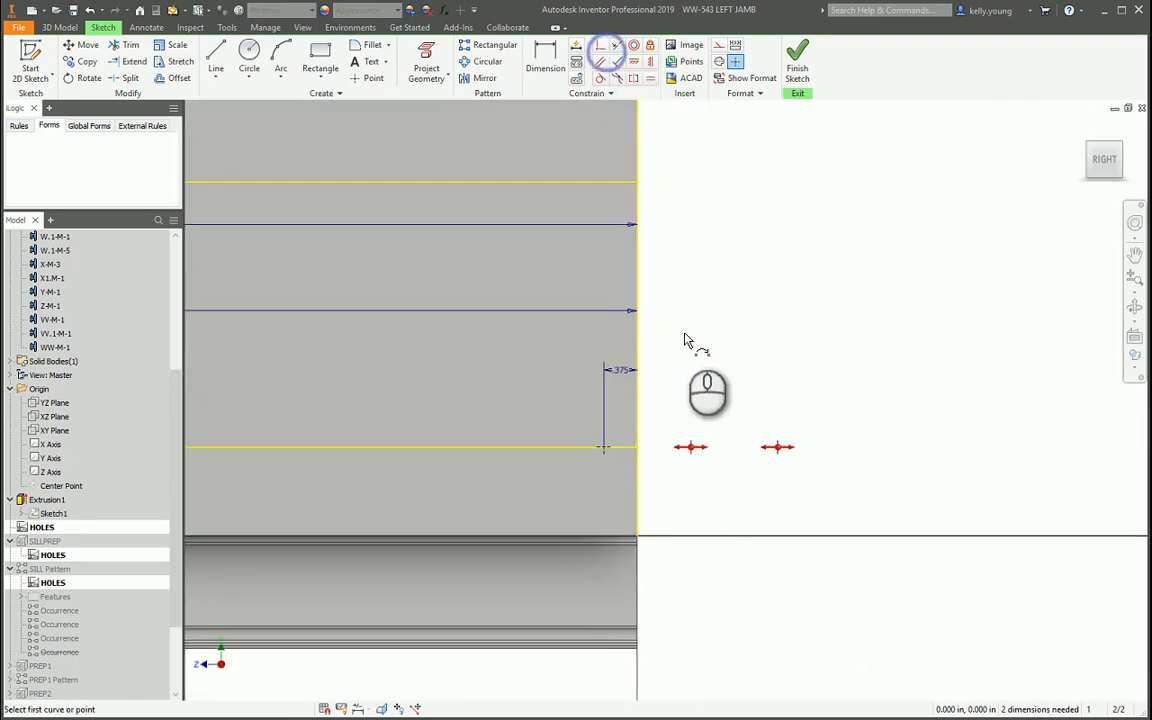
pyautogui.click(637, 410)
pyautogui.click(777, 447)
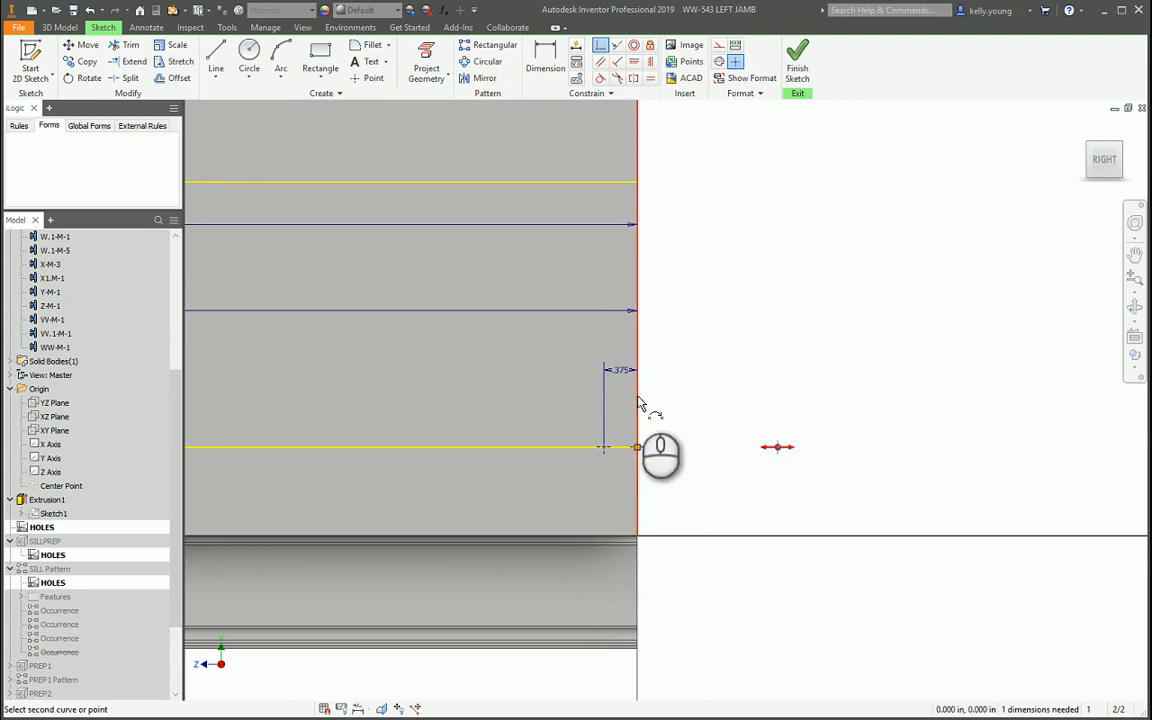
pyautogui.click(639, 445)
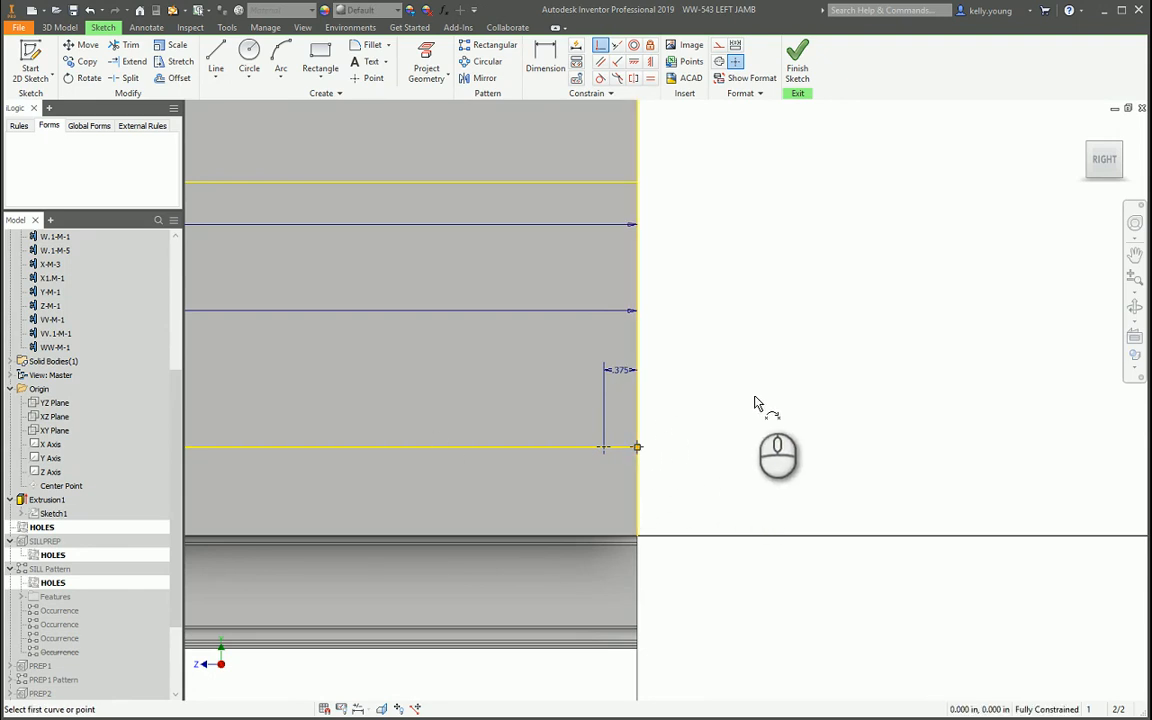
# Check the constrained points at the jamb's end edge and finish the HOLES sketch.
pyautogui.scroll(2, 800, 430)
pyautogui.scroll(3, 862, 411)
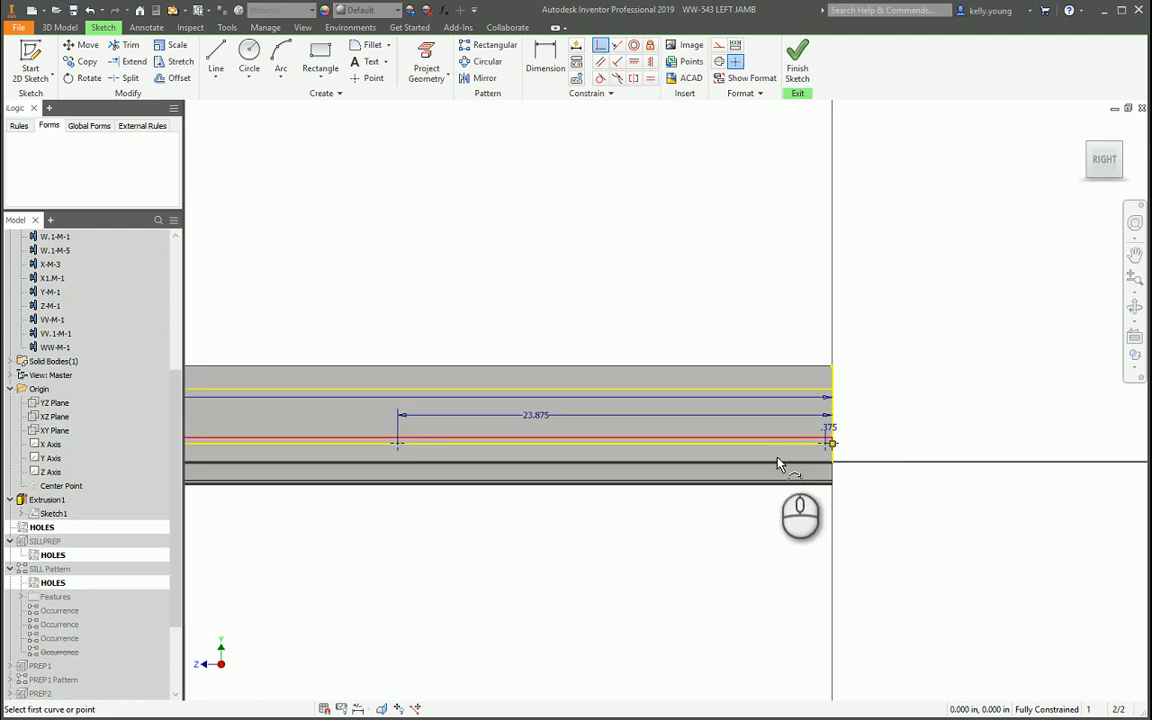
pyautogui.click(800, 50)
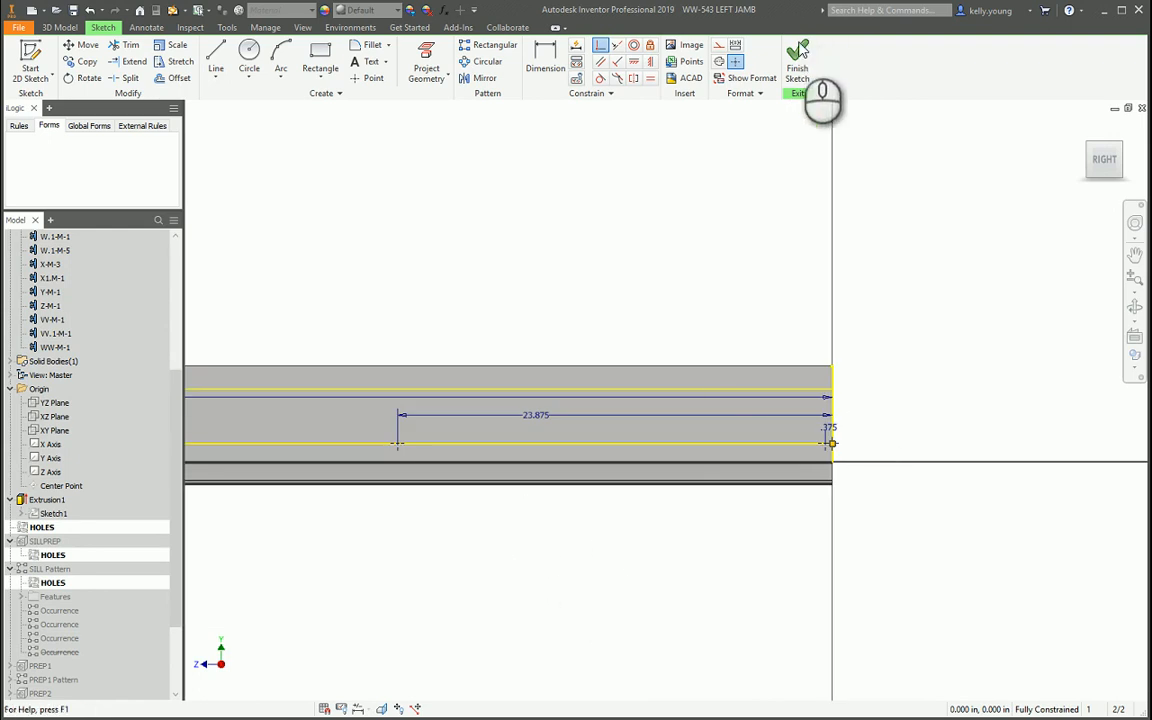
pyautogui.click(799, 62)
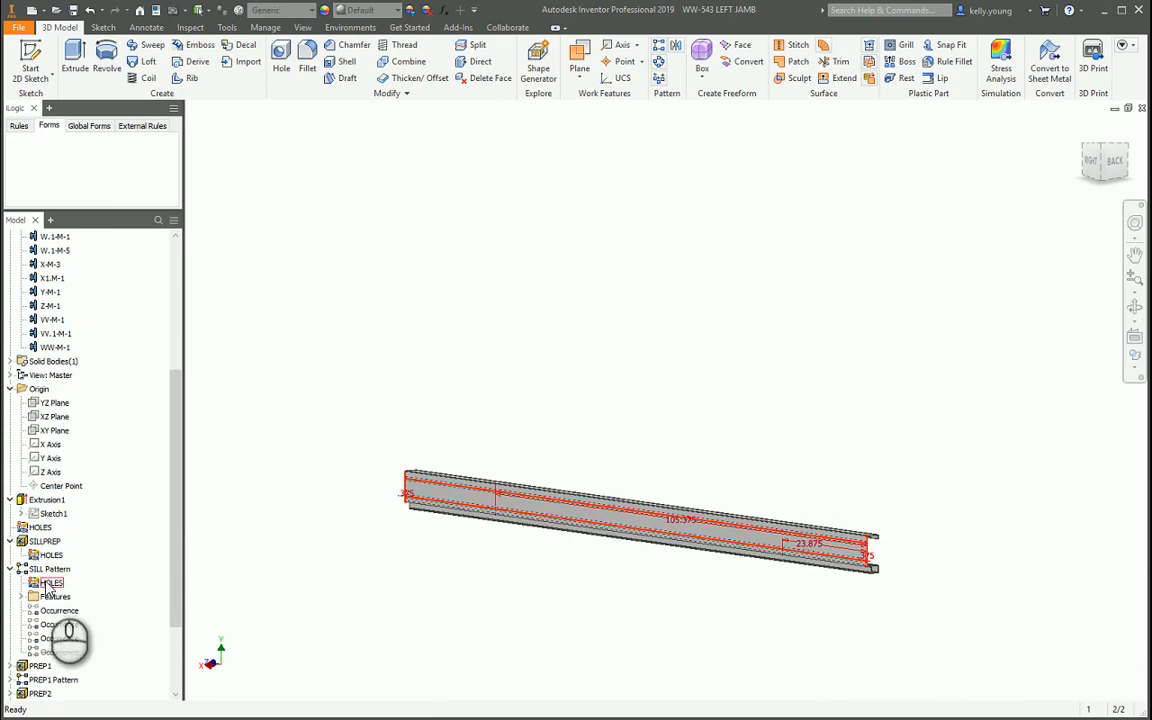
# Activate the VV.1-M-1 member and examine the holes at the end of the jamb.
pyautogui.scroll(-3, 50, 610)
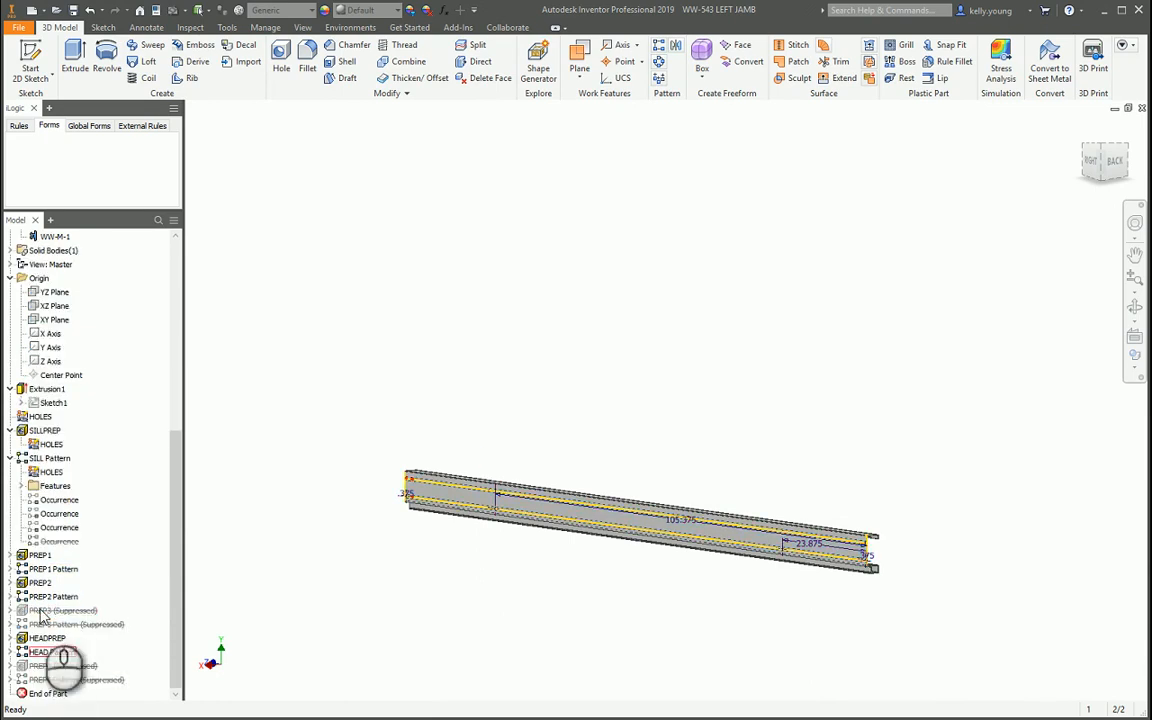
pyautogui.scroll(5, 39, 452)
pyautogui.scroll(-5, 39, 456)
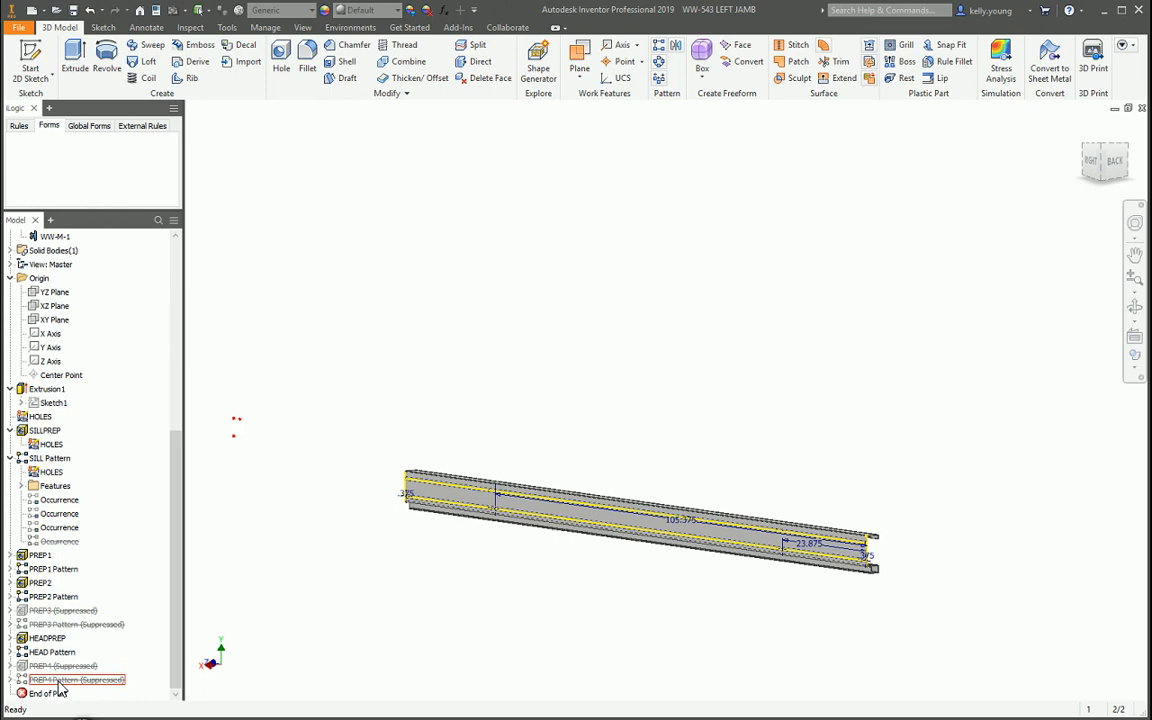
pyautogui.scroll(4, 70, 620)
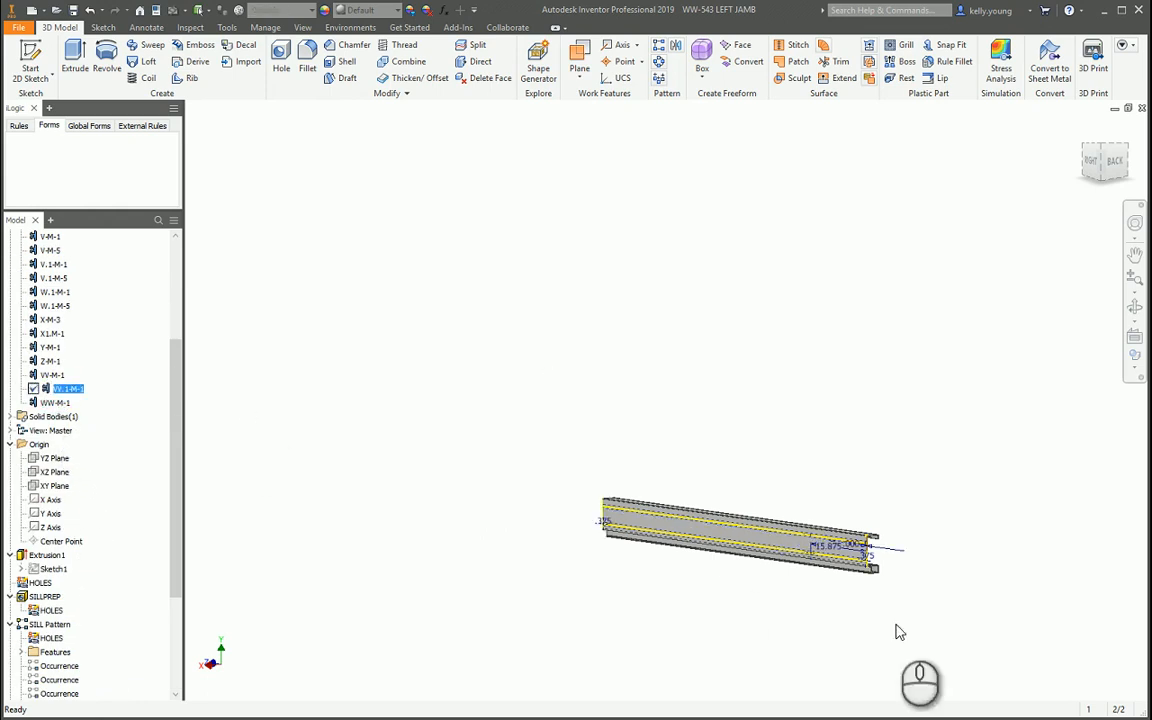
pyautogui.scroll(5, 874, 560)
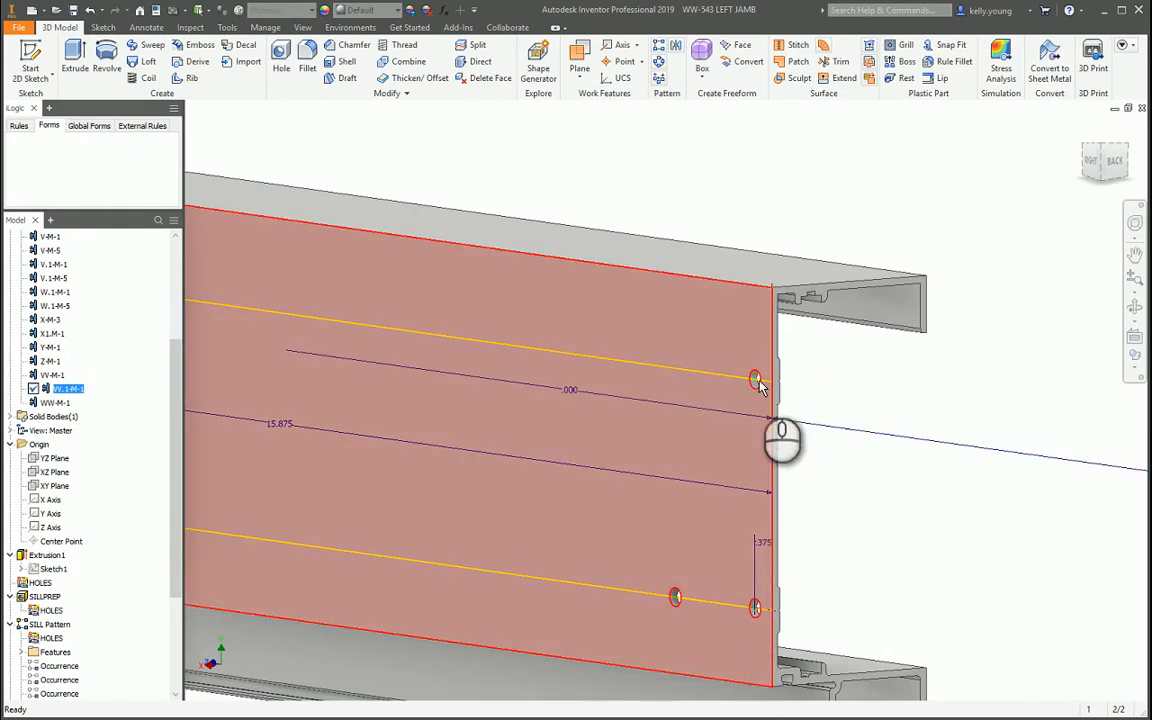
pyautogui.scroll(-5, 750, 435)
pyautogui.scroll(3, 333, 378)
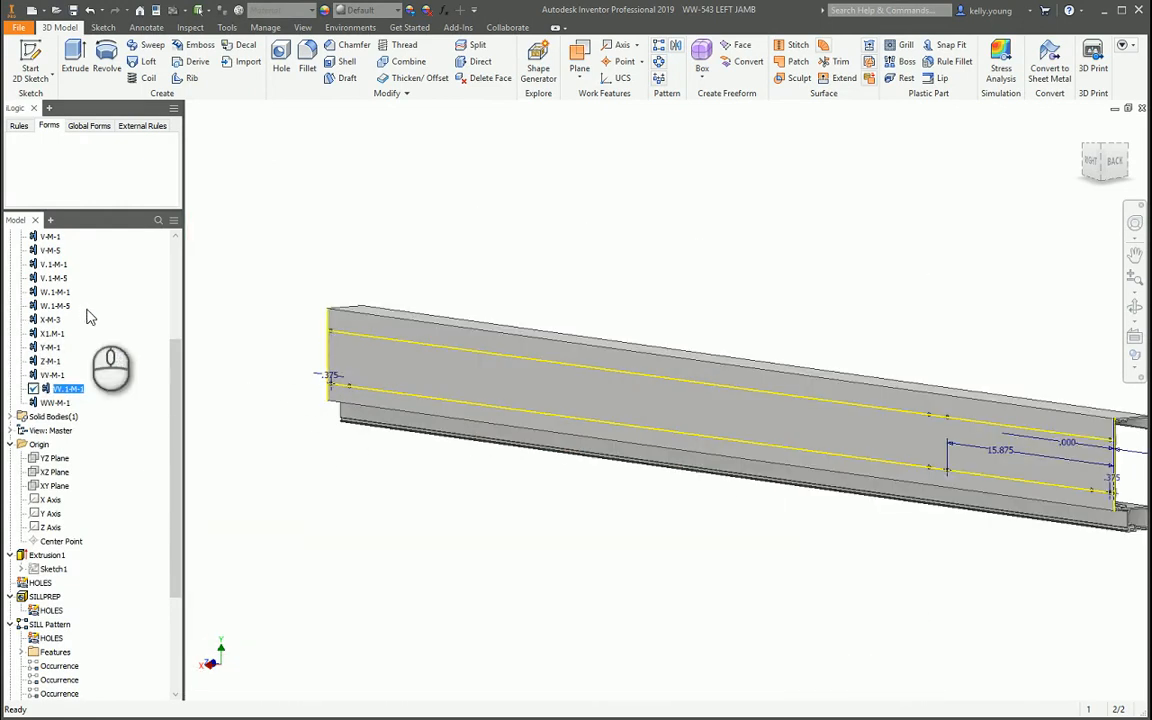
# Activate the W.1-M-5 member and inspect the upper and lower rows of holes along the jamb.
pyautogui.click(55, 305)
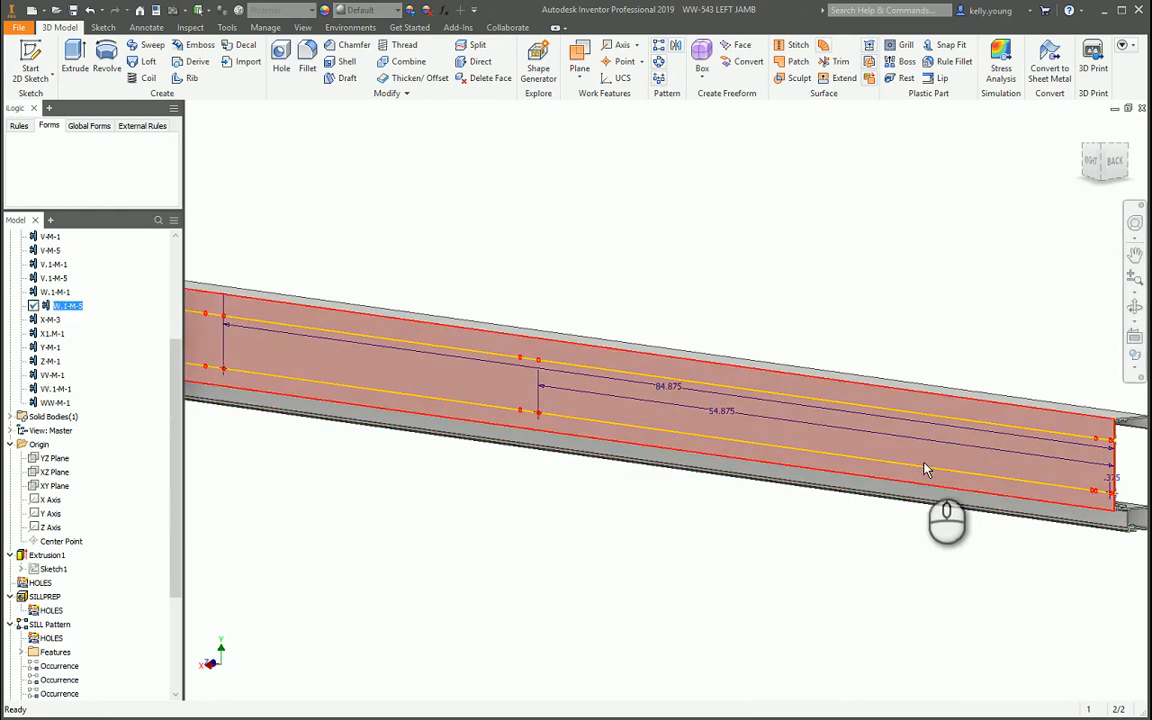
pyautogui.moveTo(1005, 519); pyautogui.dragTo(813, 524, button='middle')
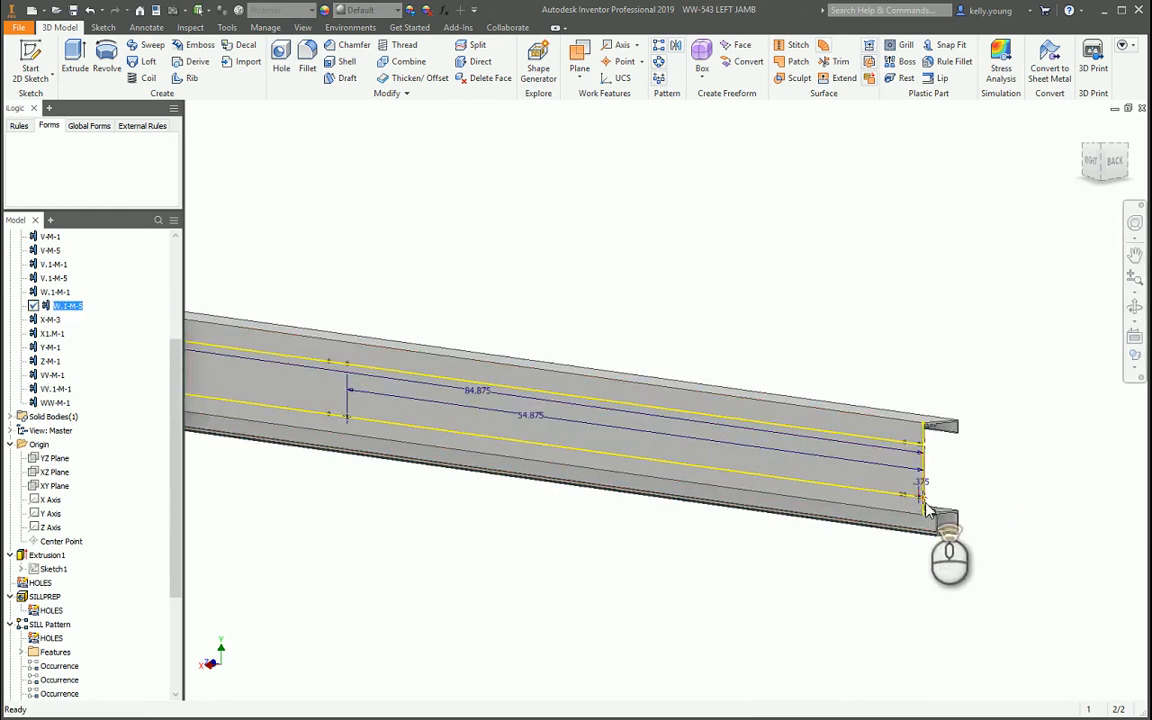
pyautogui.scroll(4, 920, 475)
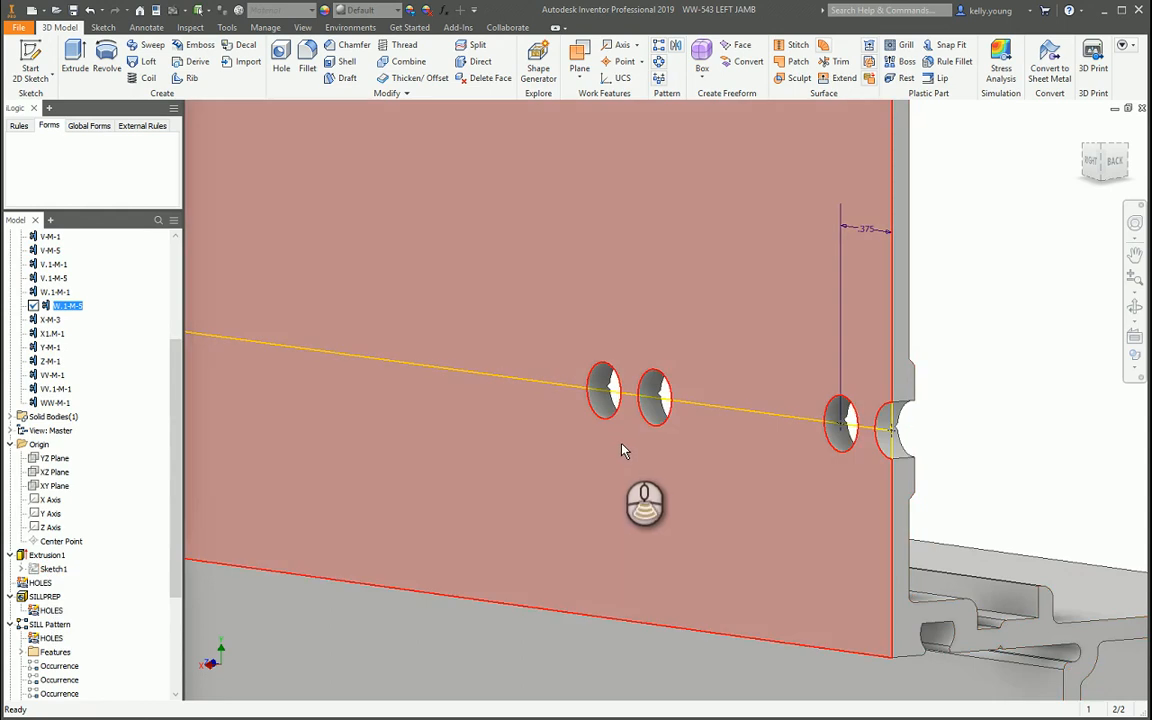
pyautogui.scroll(-3, 622, 450)
pyautogui.moveTo(625, 452); pyautogui.dragTo(653, 458, button='middle')
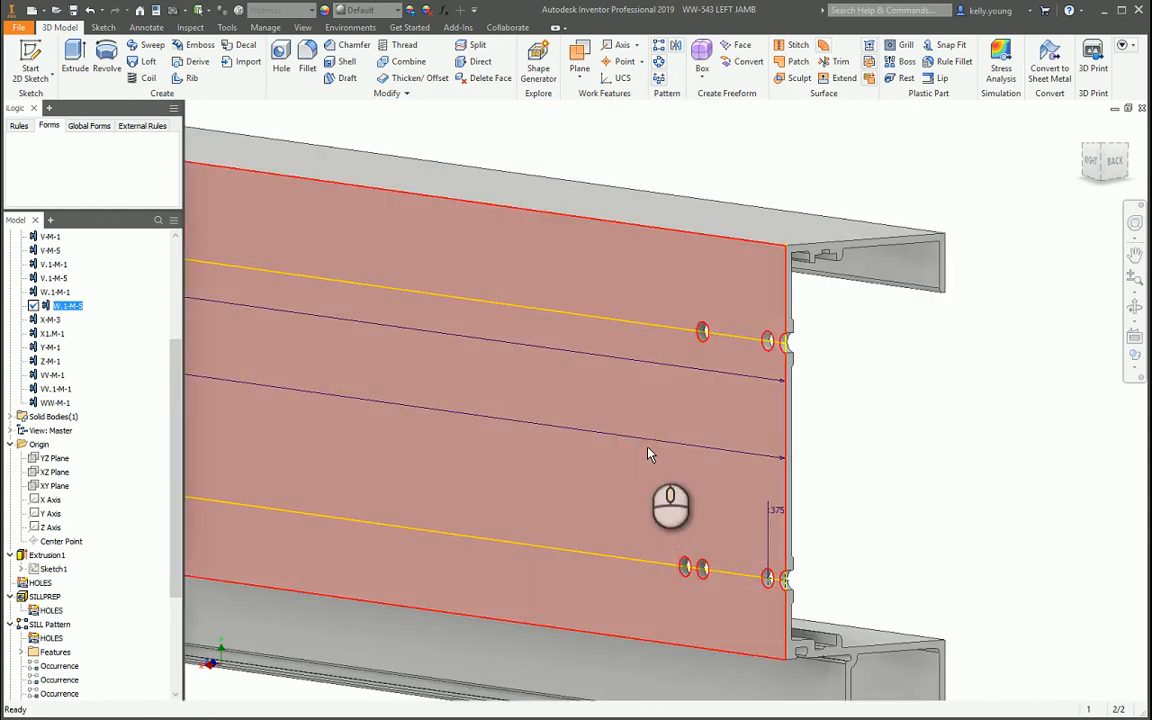
pyautogui.scroll(-5, 553, 458)
pyautogui.moveTo(466, 483); pyautogui.dragTo(553, 478, button='middle')
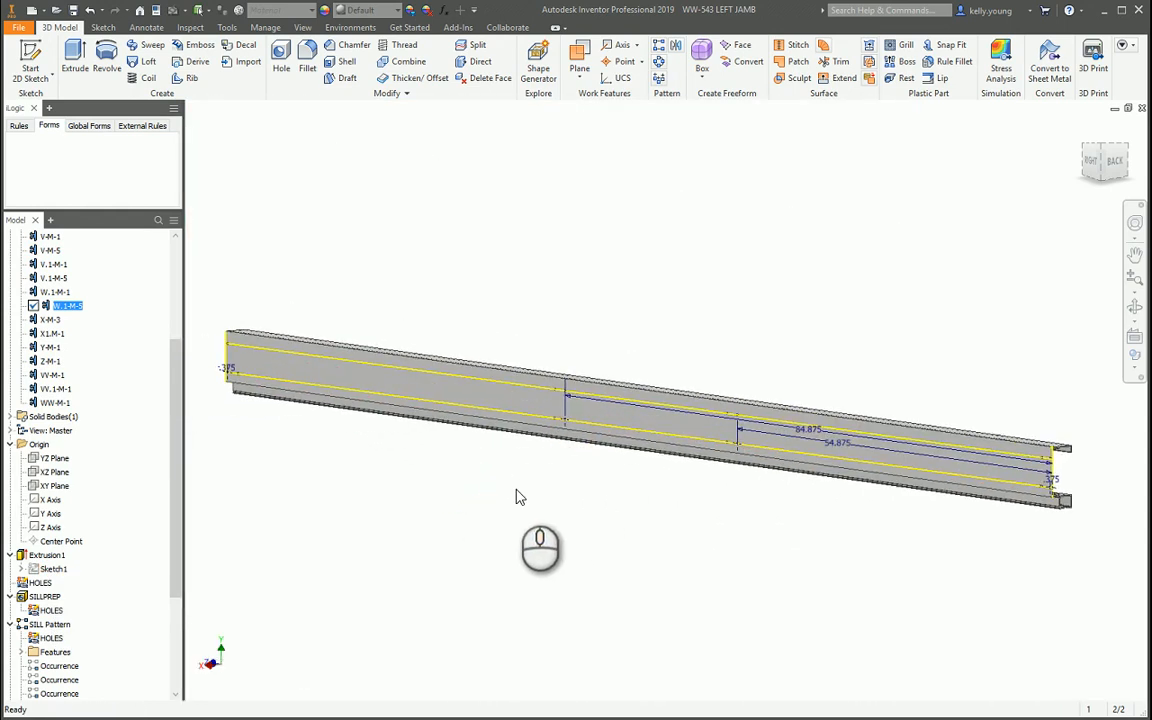
# View the jamb squarely from the right and examine the holes that sit on its end edge.
pyautogui.click(1088, 162)
pyautogui.middleClick(979, 444)
pyautogui.middleClick(934, 438)
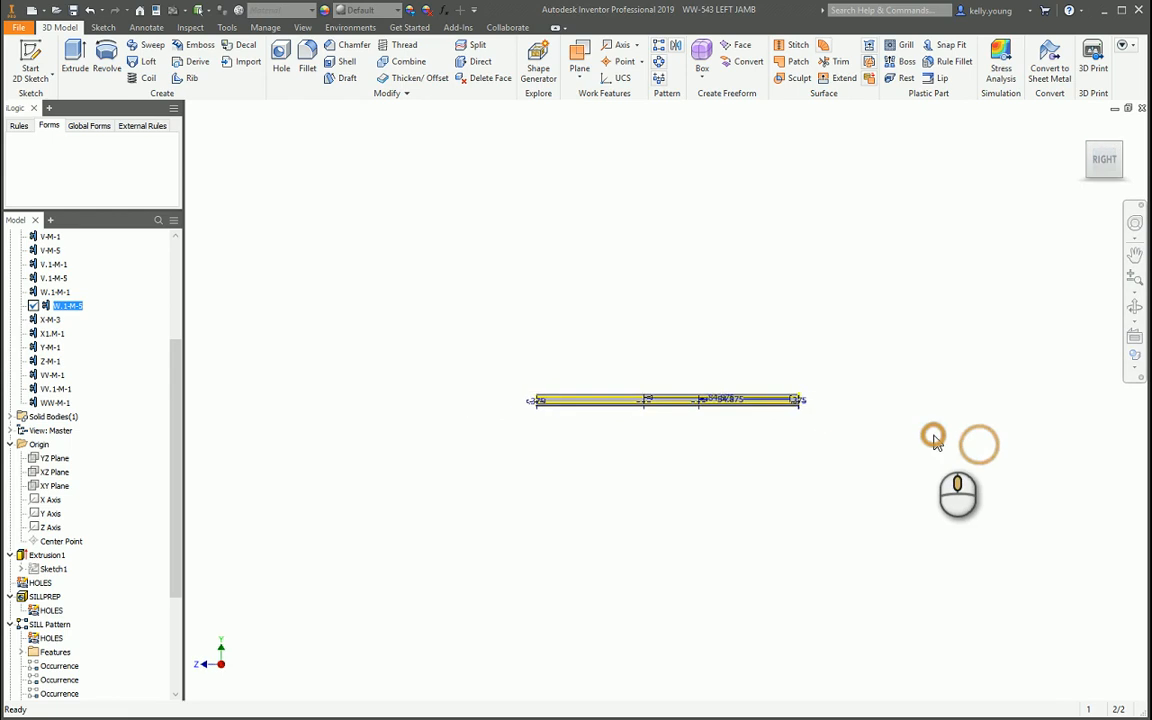
pyautogui.scroll(5, 1134, 393)
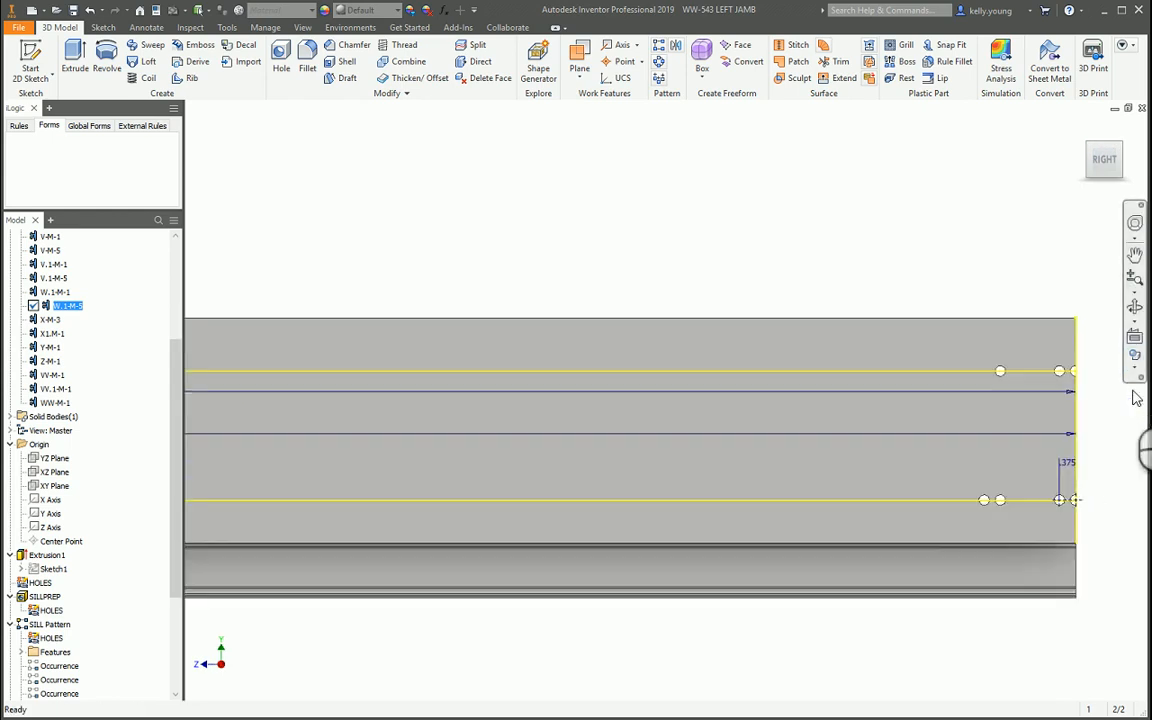
pyautogui.scroll(1, 1090, 486)
pyautogui.moveTo(1090, 486); pyautogui.dragTo(899, 483, button='middle')
pyautogui.scroll(5, 910, 495)
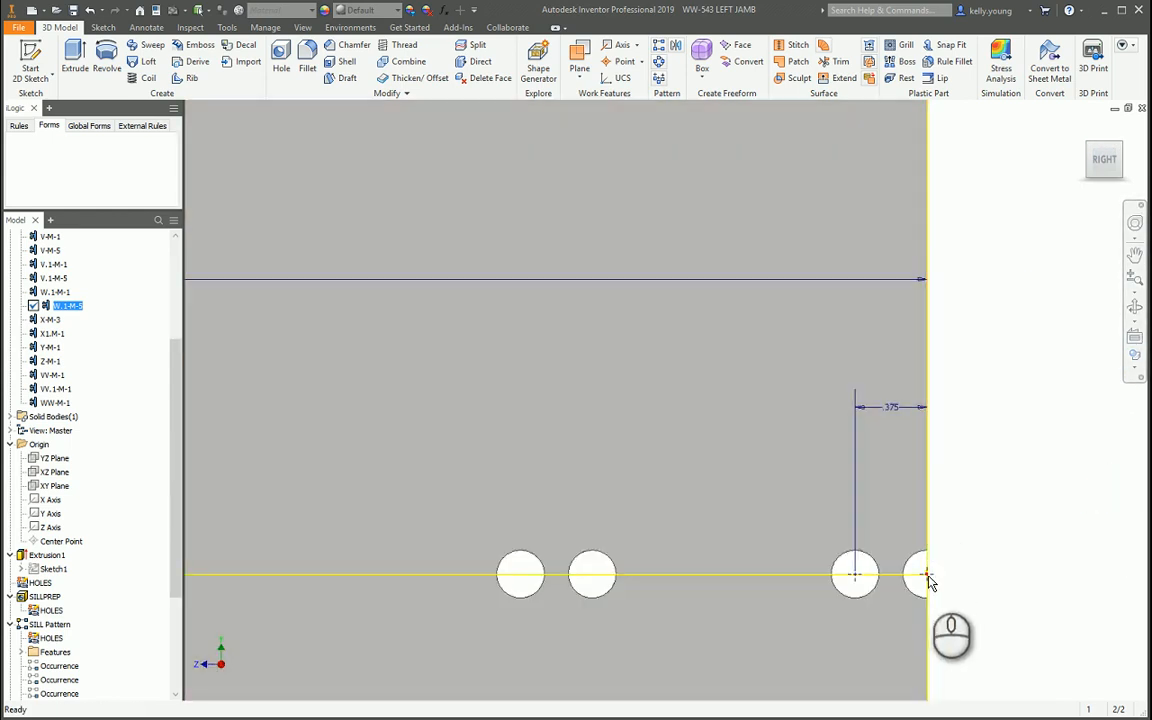
pyautogui.scroll(-2, 928, 582)
pyautogui.scroll(-3, 930, 490)
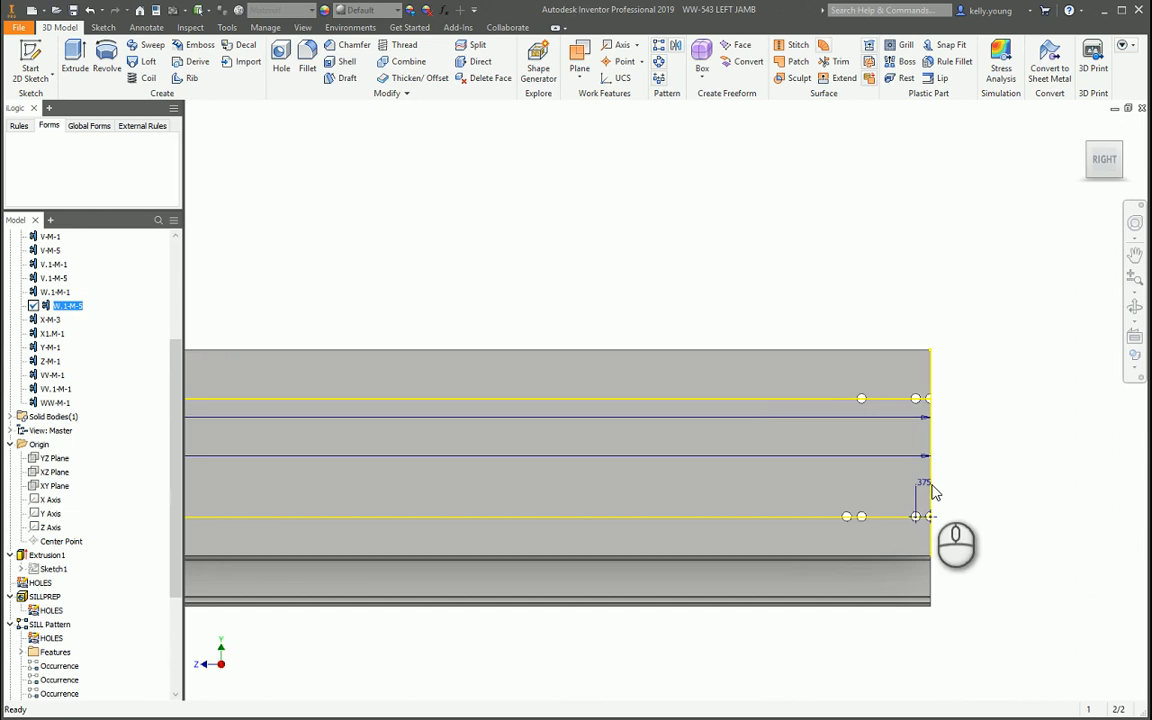
# Undo the member changes and the coincident constraints until both deleted zero-value dimensions of the HOLES sketch are restored.
pyautogui.click(93, 14)
pyautogui.click(93, 14)
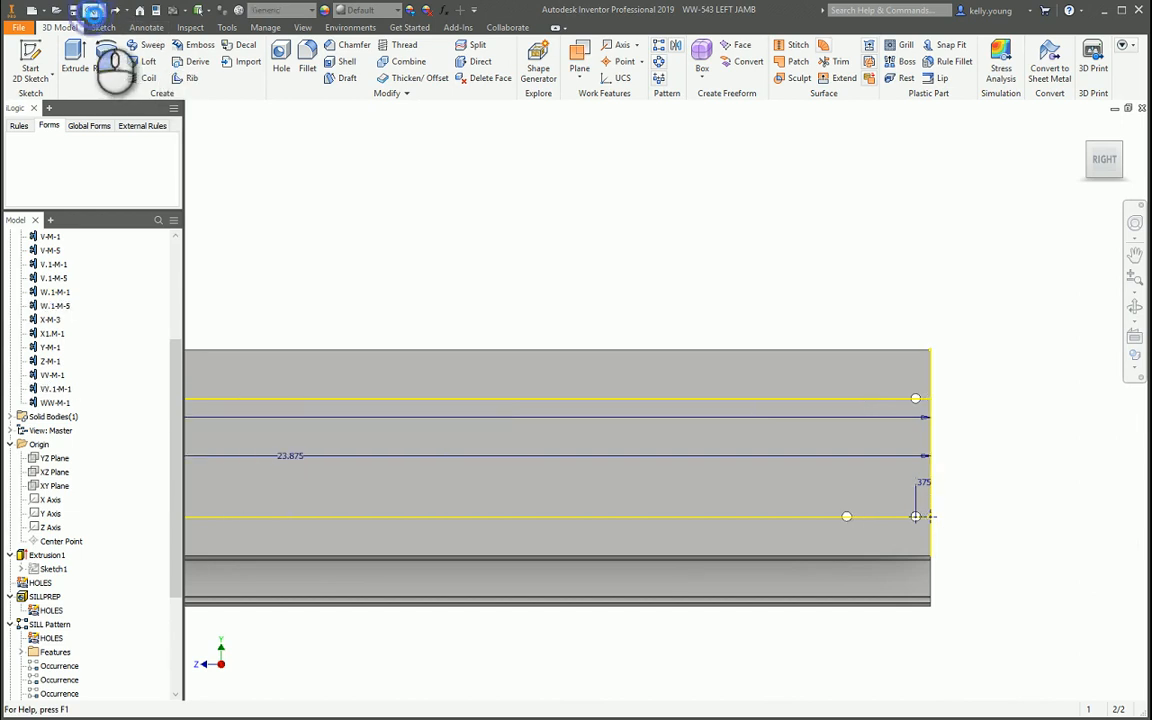
pyautogui.click(93, 14)
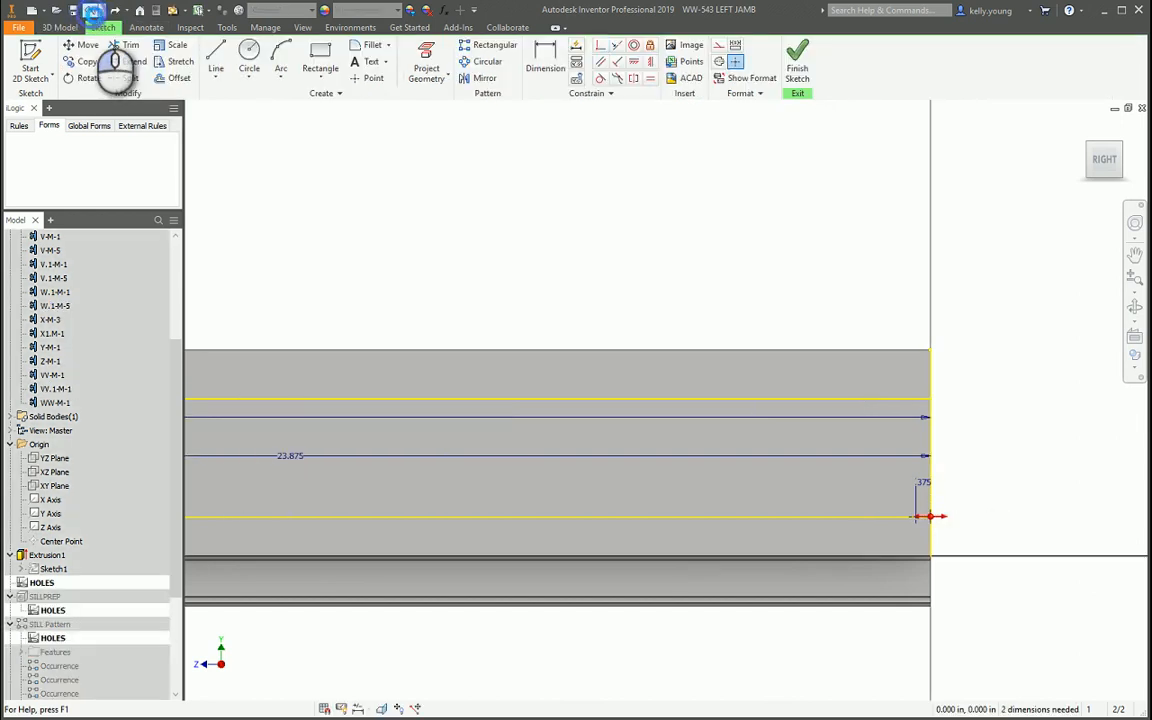
pyautogui.click(93, 14)
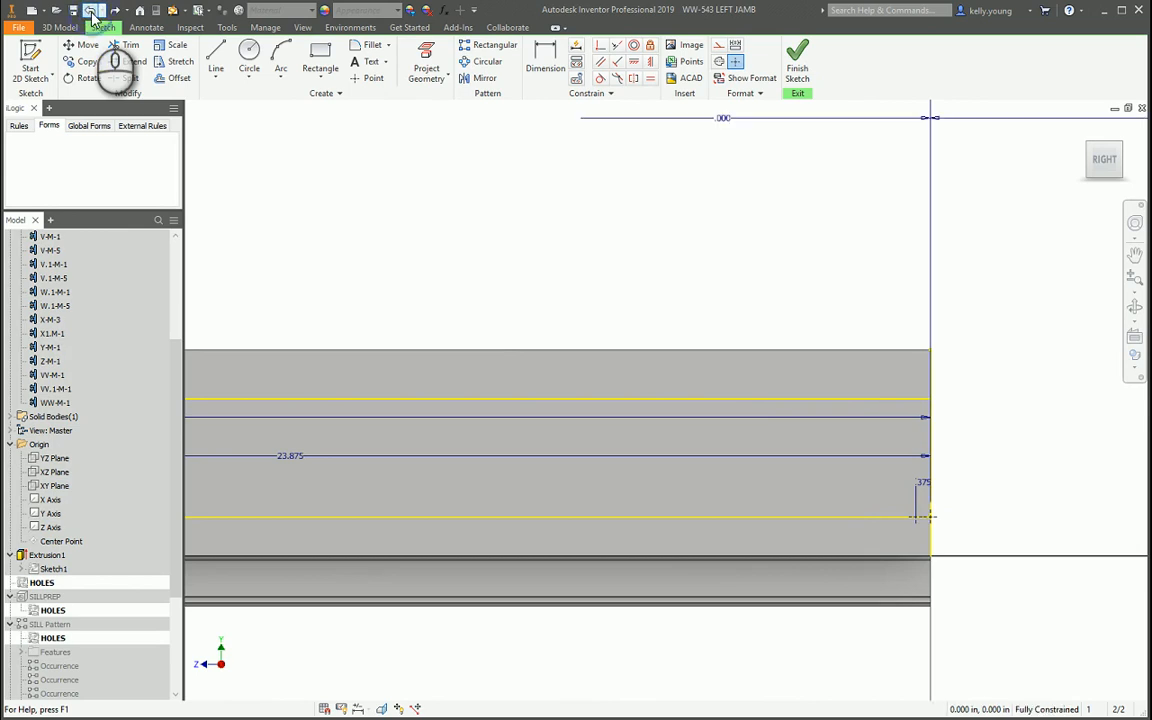
pyautogui.click(93, 14)
# Finish the HOLES sketch and activate the Y-M-1 member, accepting the Set To Member errors.
pyautogui.scroll(-5, 465, 372)
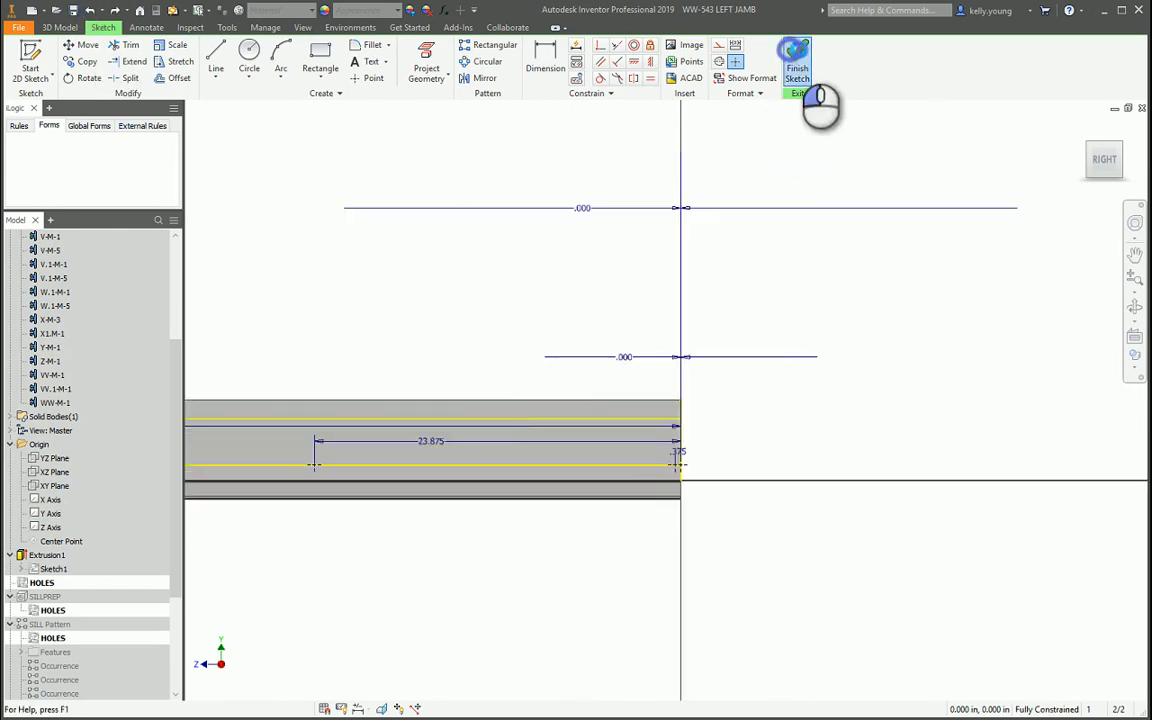
pyautogui.click(797, 60)
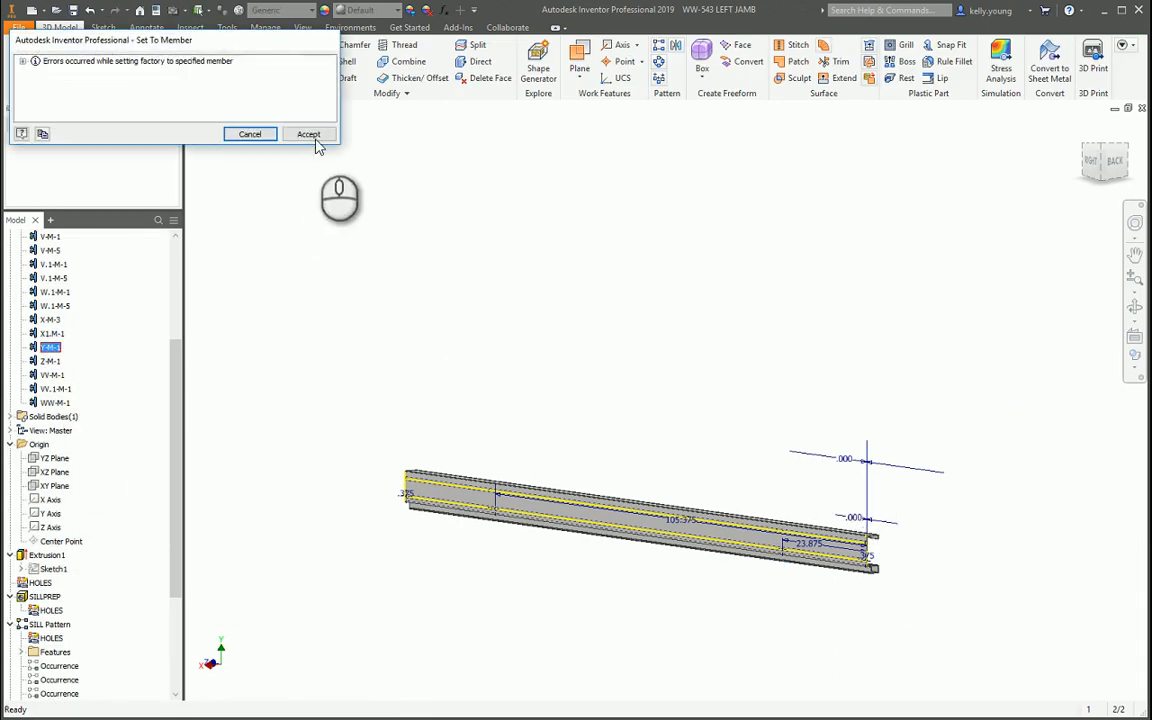
pyautogui.click(312, 137)
pyautogui.moveTo(923, 530)
pyautogui.mouseDown(button='middle')
pyautogui.moveTo(597, 517)
pyautogui.moveTo(658, 566)
pyautogui.mouseUp(button='middle')
pyautogui.click(195, 371)
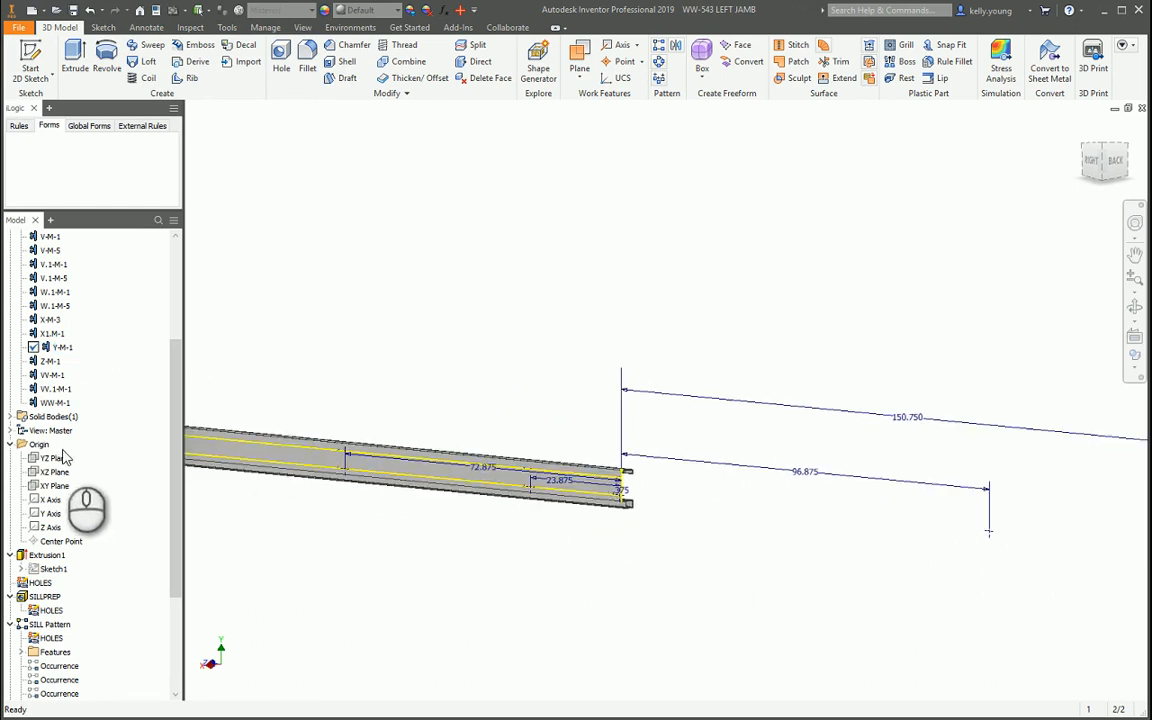
# Open the HOLES sketch for editing and examine the two point dimensions that extend beyond the jamb's end edge.
pyautogui.doubleClick(44, 583)
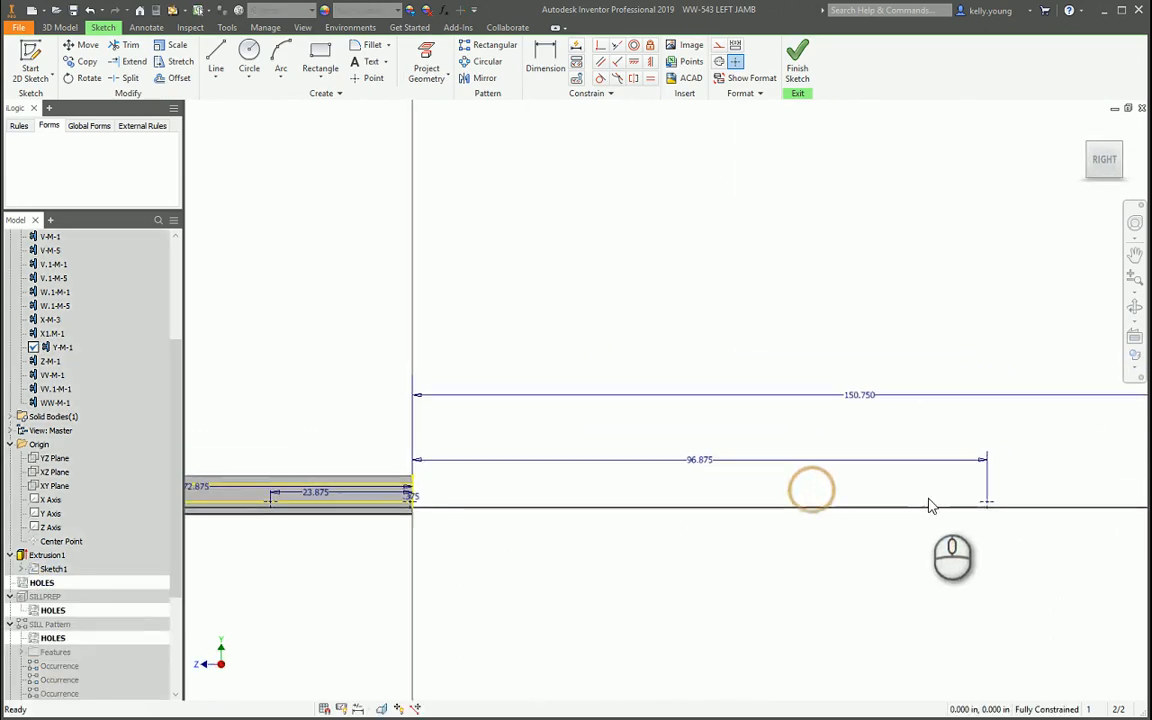
pyautogui.moveTo(500, 507); pyautogui.dragTo(641, 505, button='middle')
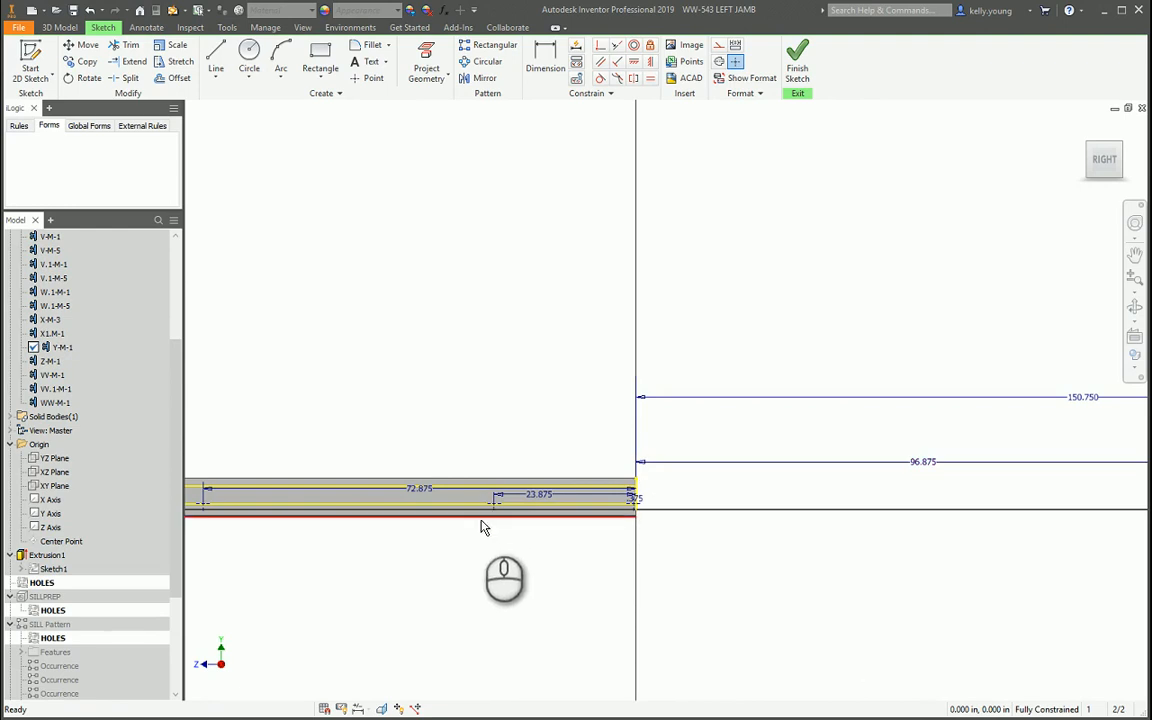
pyautogui.scroll(3, 629, 527)
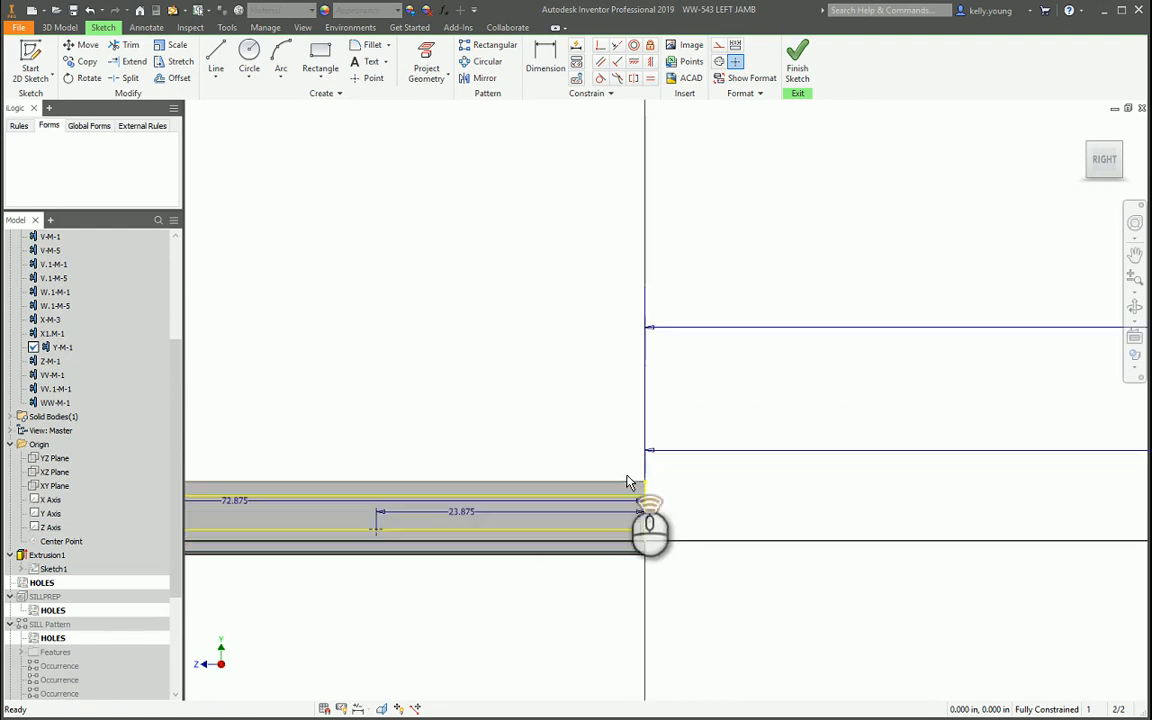
pyautogui.scroll(-5, 661, 501)
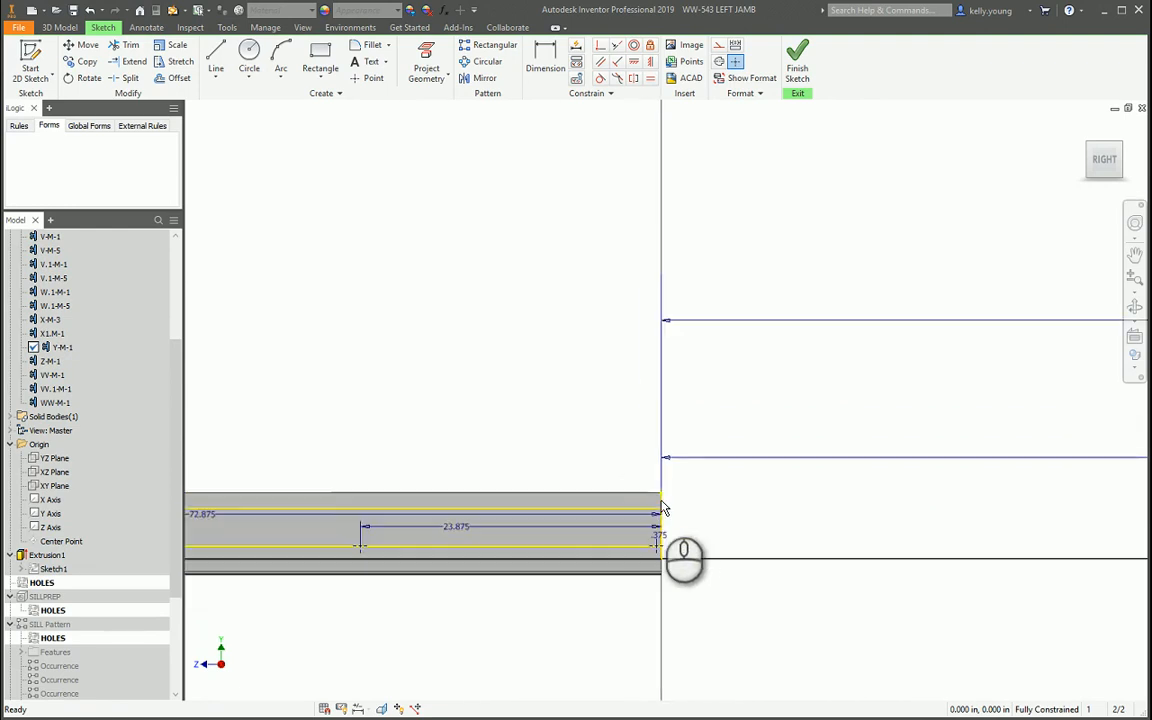
pyautogui.moveTo(980, 513); pyautogui.dragTo(789, 512, button='middle')
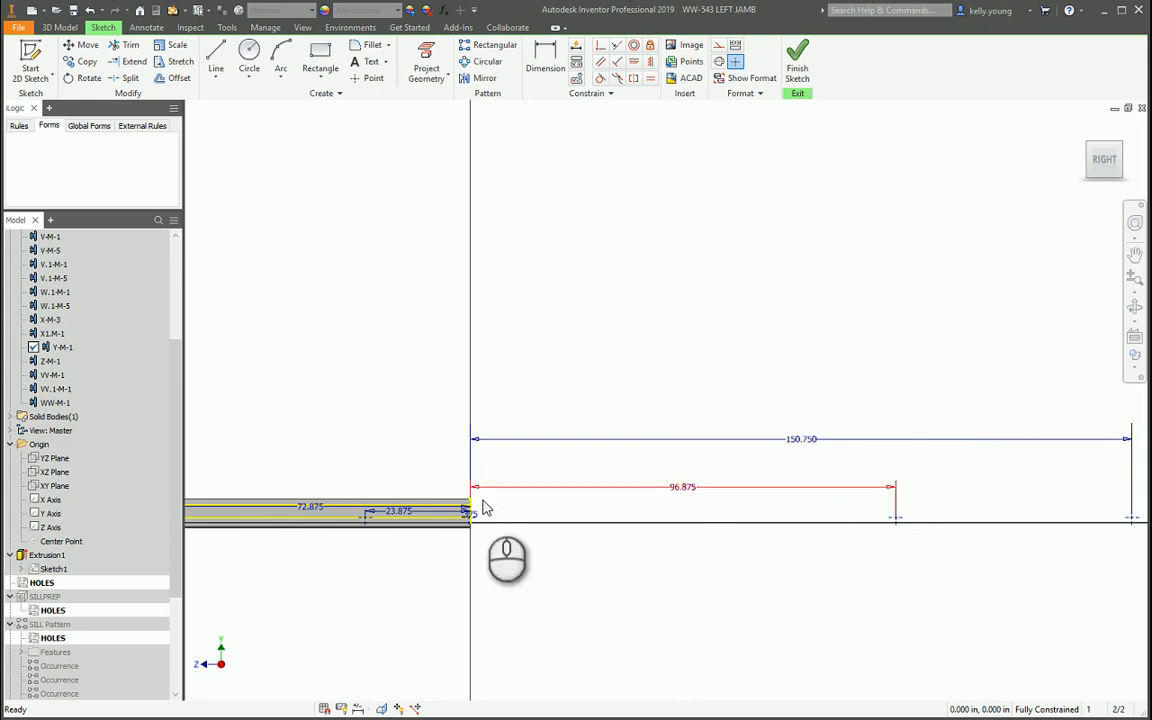
# Compare the hole points inside the jamb and at its end edge with the two points lying beyond the jamb.
pyautogui.scroll(4, 420, 505)
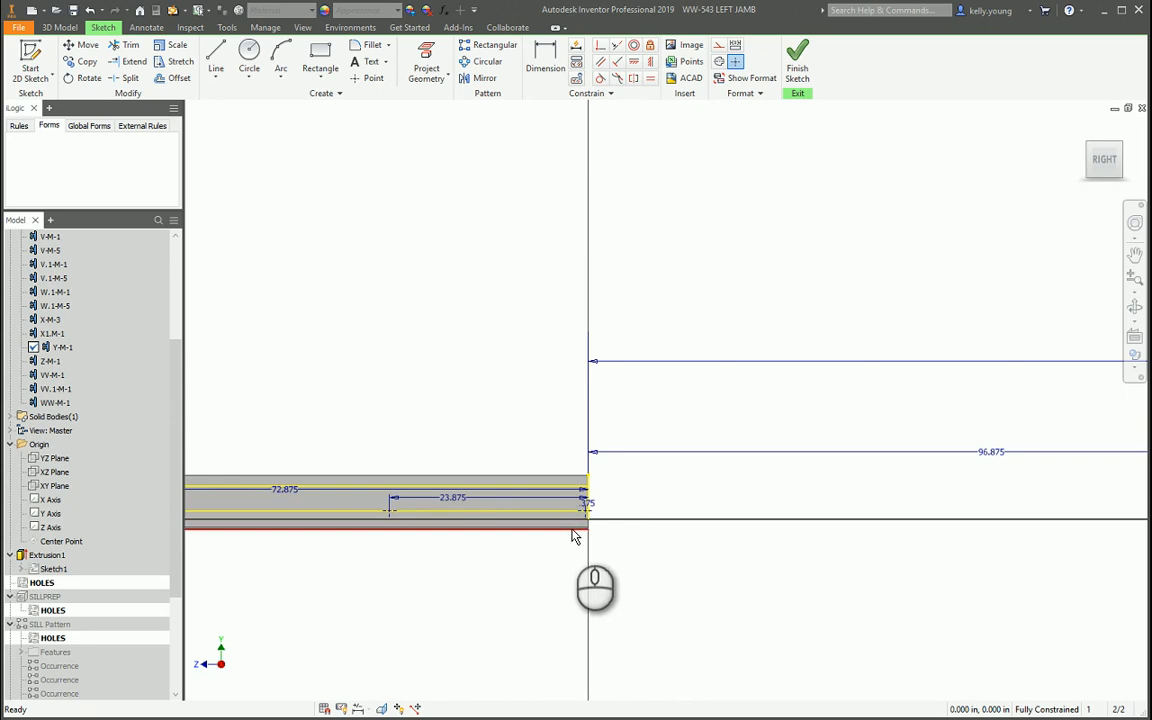
pyautogui.scroll(3, 578, 530)
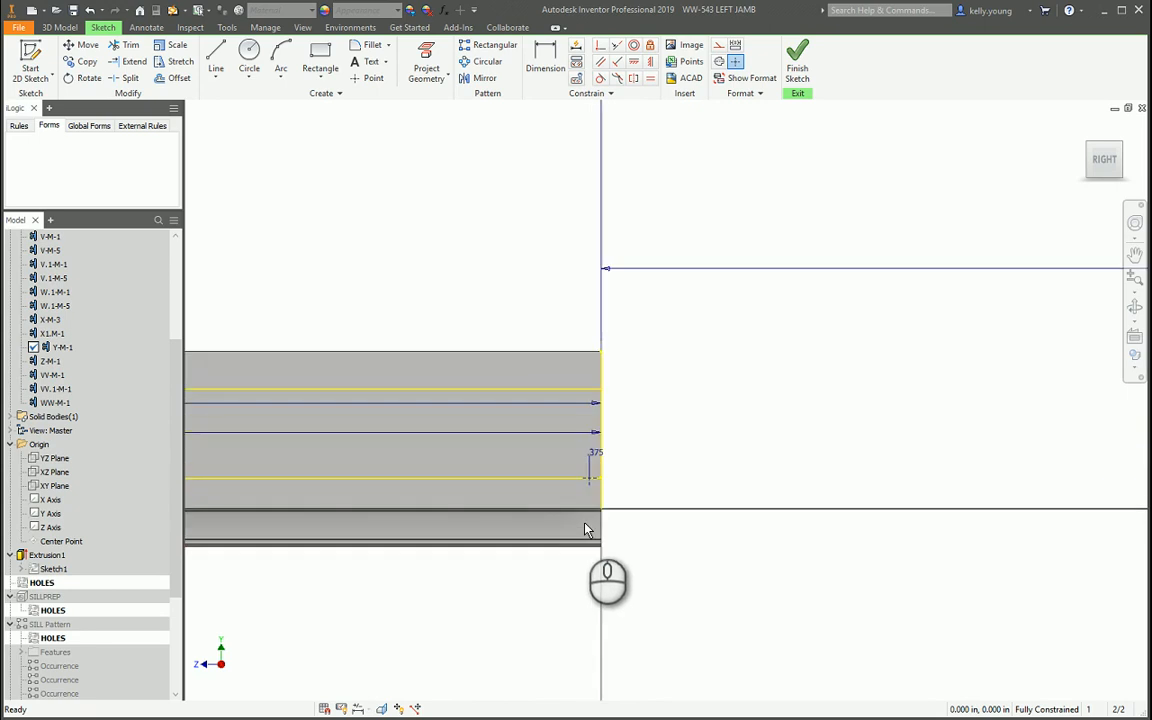
pyautogui.scroll(-3, 587, 530)
pyautogui.scroll(5, 587, 530)
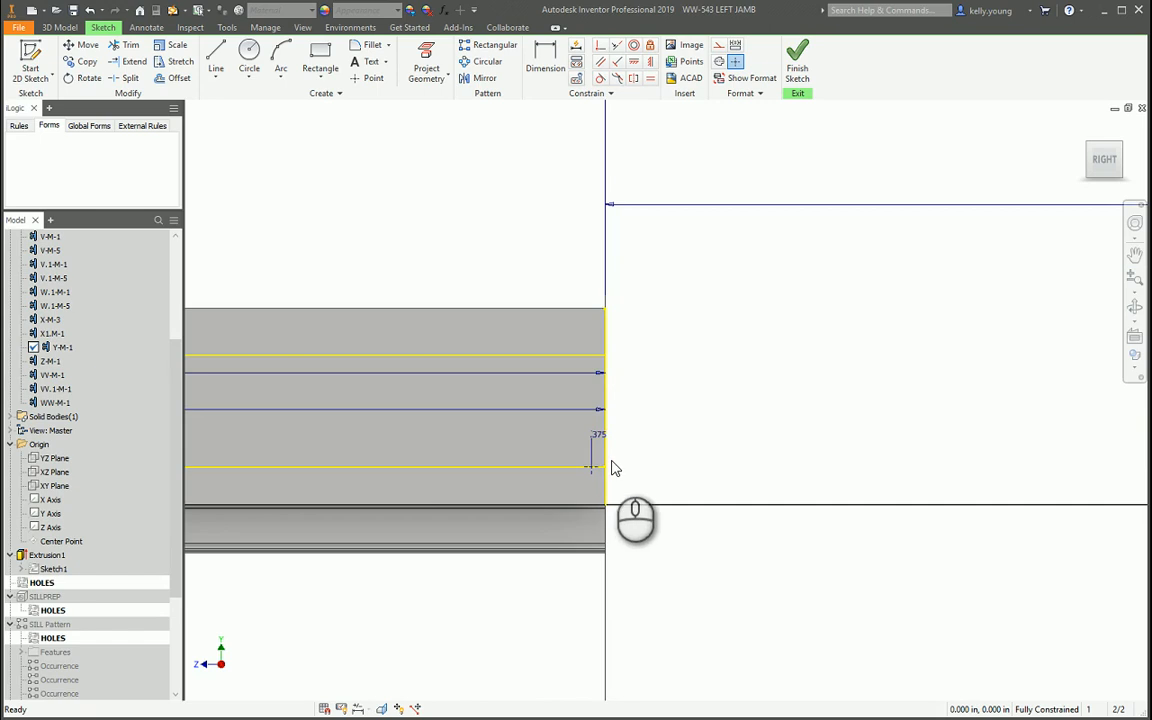
pyautogui.scroll(-5, 598, 485)
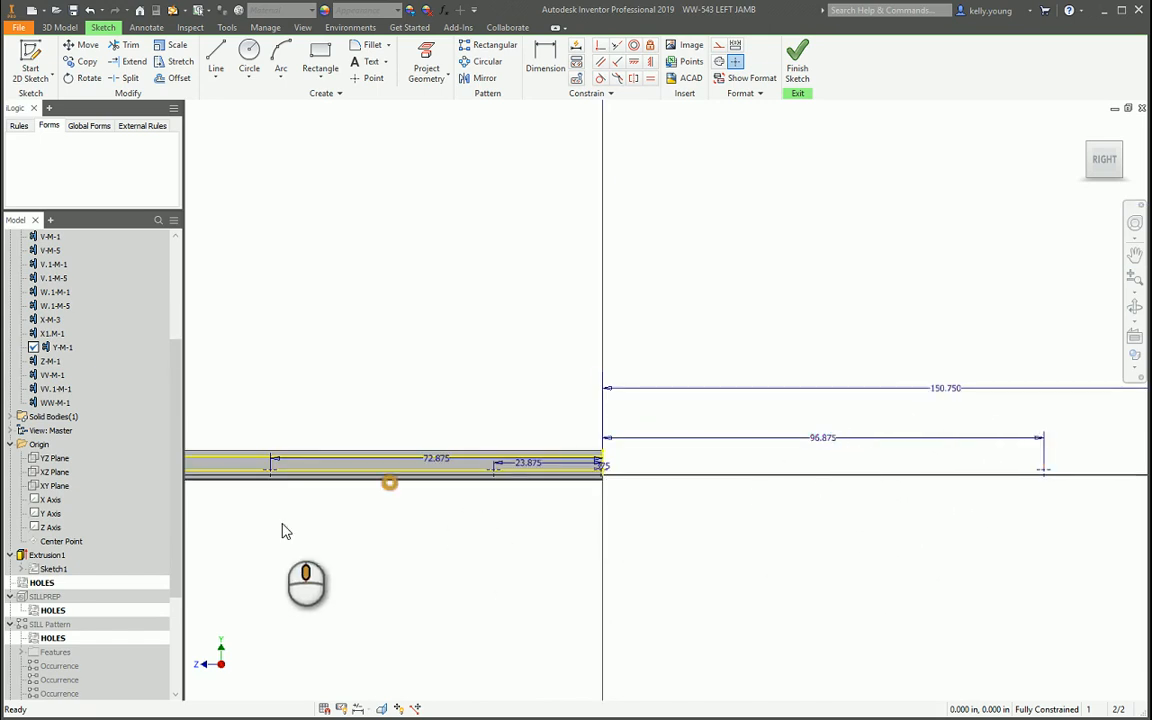
pyautogui.moveTo(284, 526); pyautogui.dragTo(694, 573, button='middle')
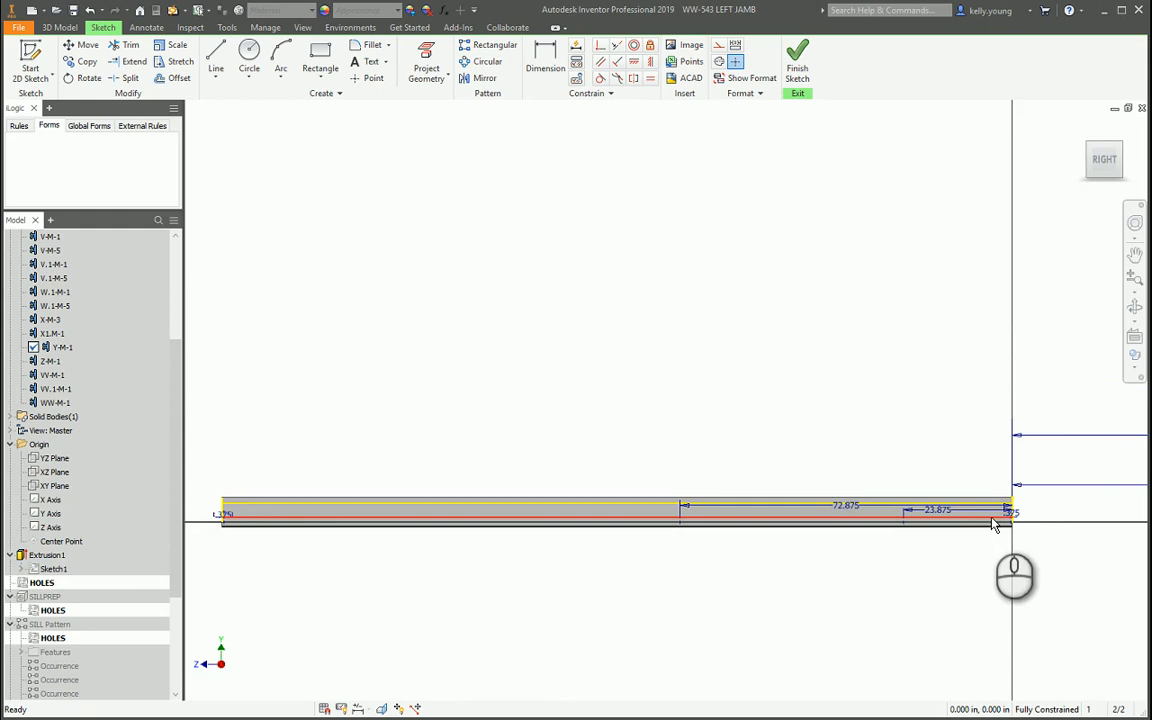
pyautogui.moveTo(977, 648); pyautogui.dragTo(800, 564, button='middle')
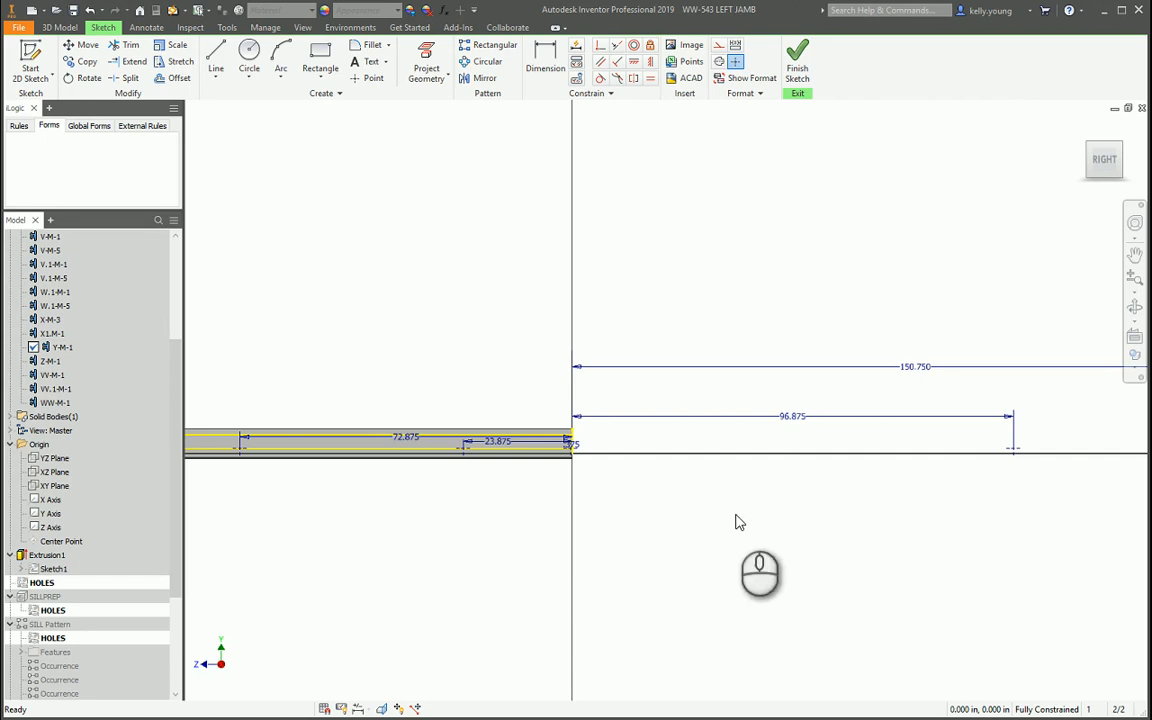
pyautogui.moveTo(779, 527); pyautogui.dragTo(528, 537, button='middle')
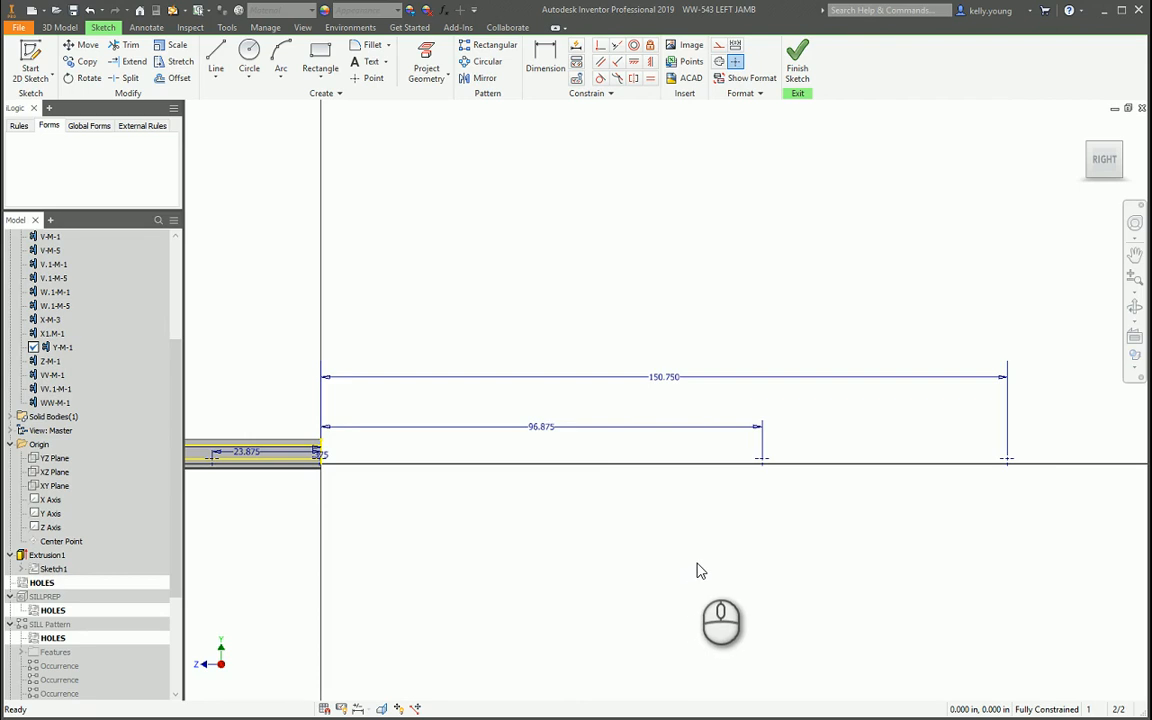
pyautogui.moveTo(321, 459); pyautogui.dragTo(610, 503, button='middle')
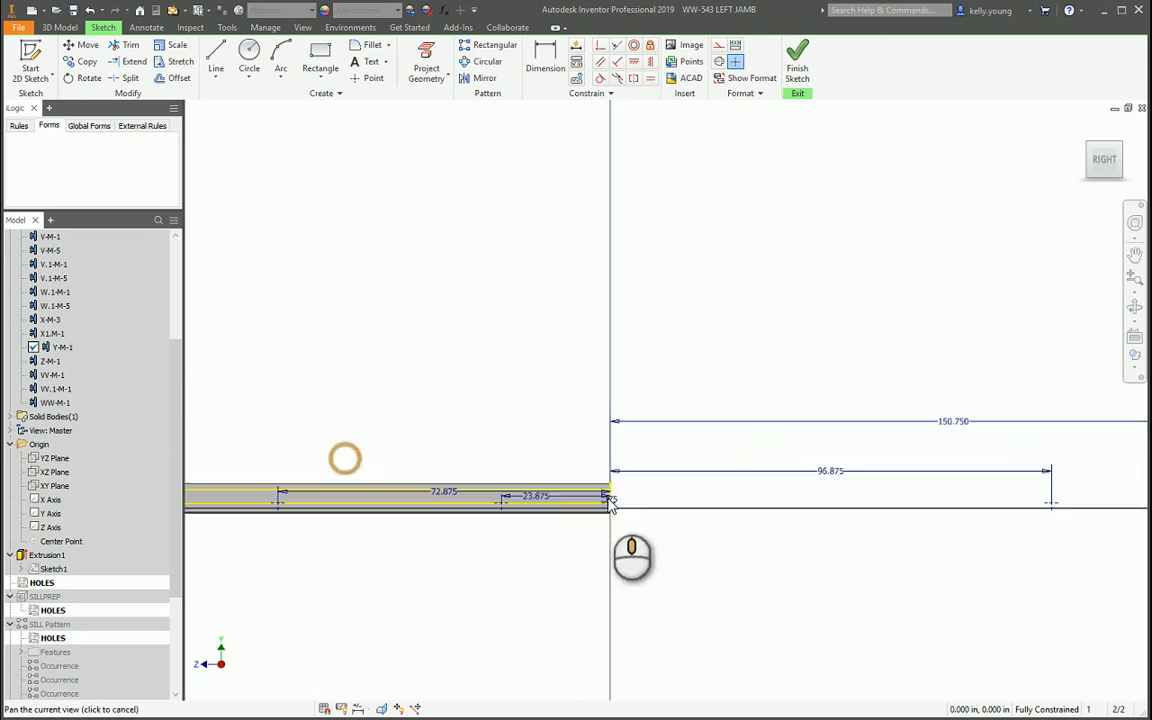